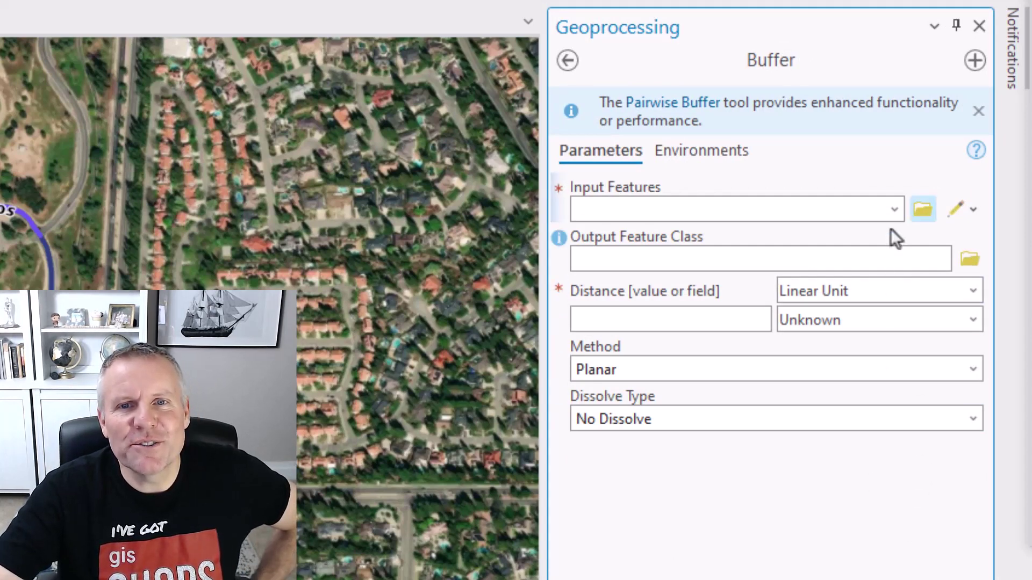
{"action": "left_click", "coordinate": [894, 211]}
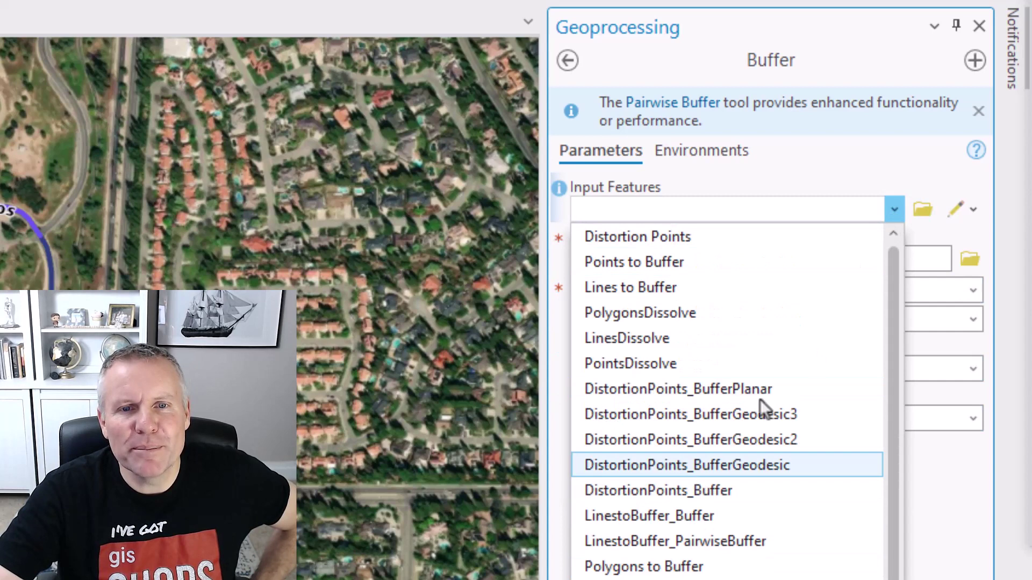
{"action": "left_click", "coordinate": [923, 207]}
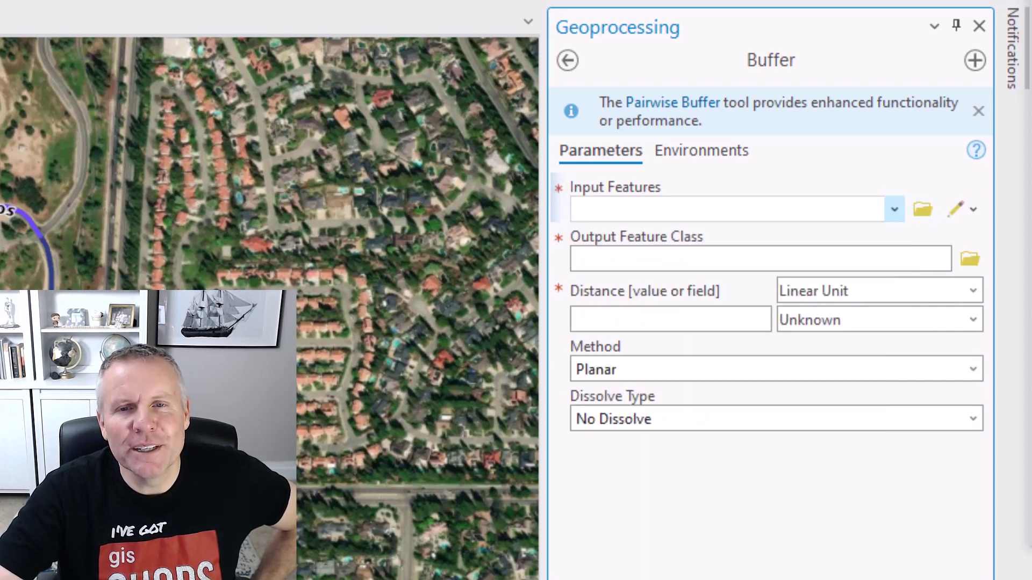
{"action": "left_click", "coordinate": [855, 548]}
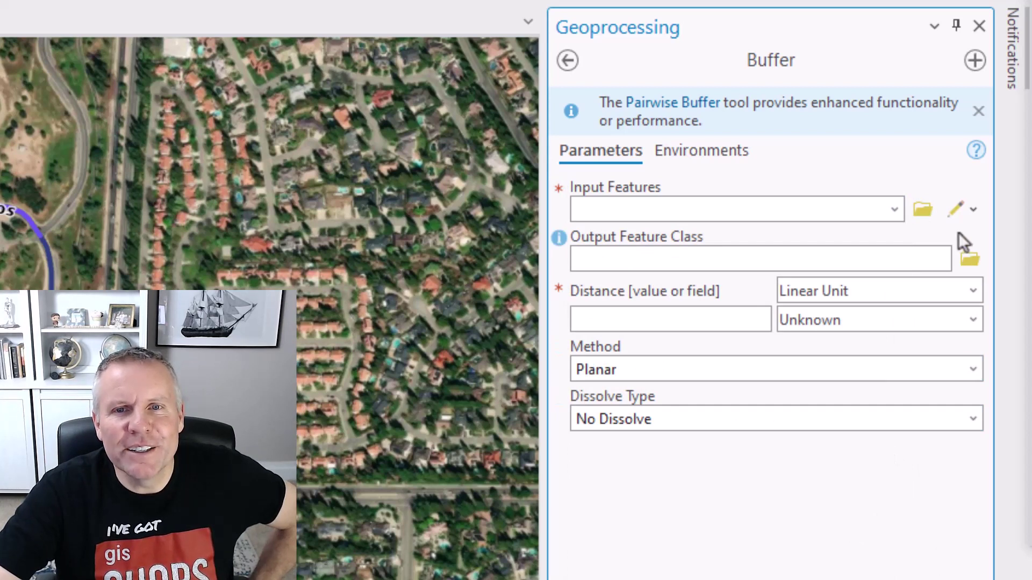
Create a new line input for the Buffer tool by sketching a five-vertex line northward through the residential area east of the park.
{"action": "left_click", "coordinate": [974, 211]}
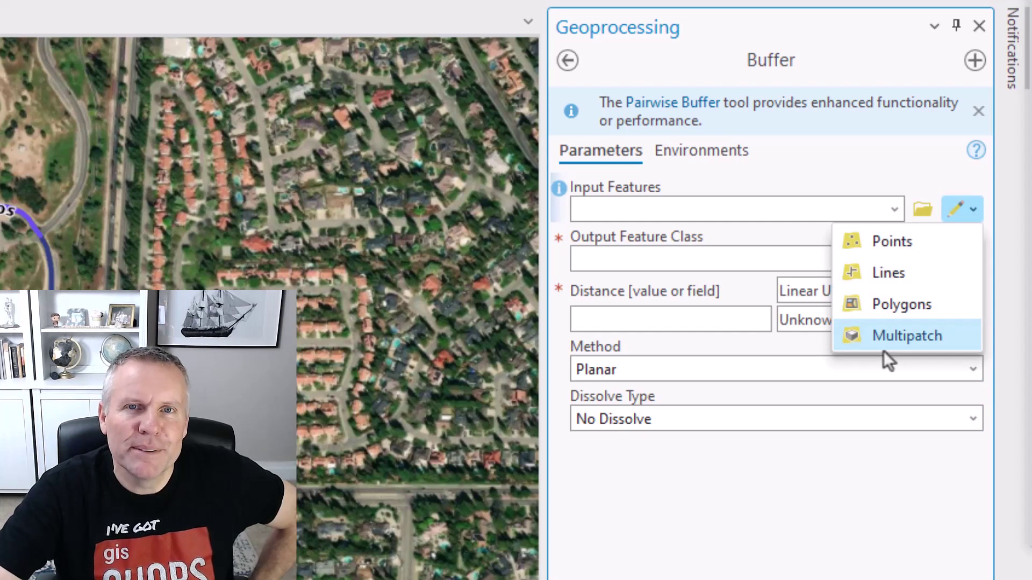
{"action": "left_click", "coordinate": [892, 276]}
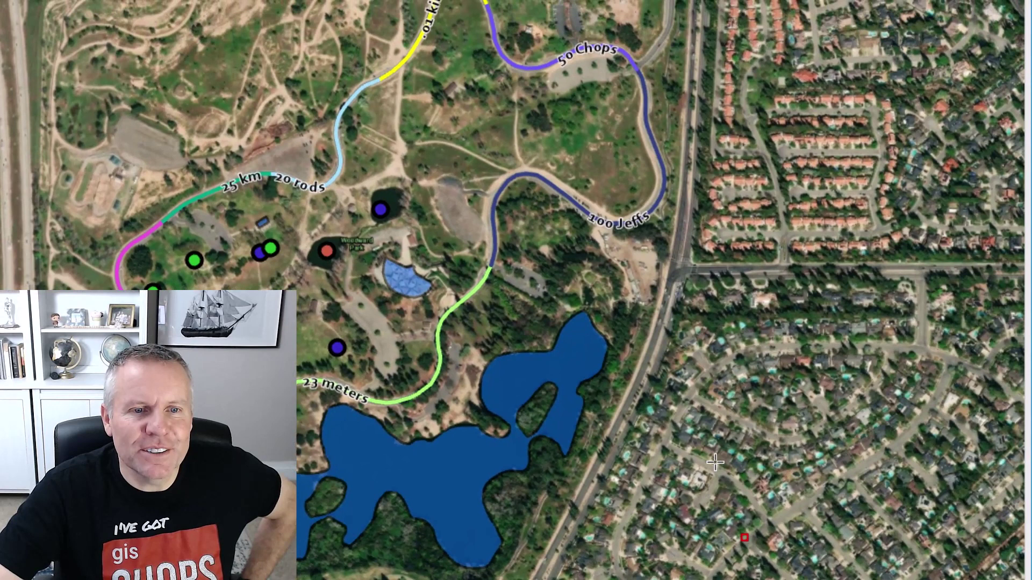
{"action": "left_click", "coordinate": [744, 537]}
{"action": "left_click", "coordinate": [717, 460]}
{"action": "left_click", "coordinate": [777, 380]}
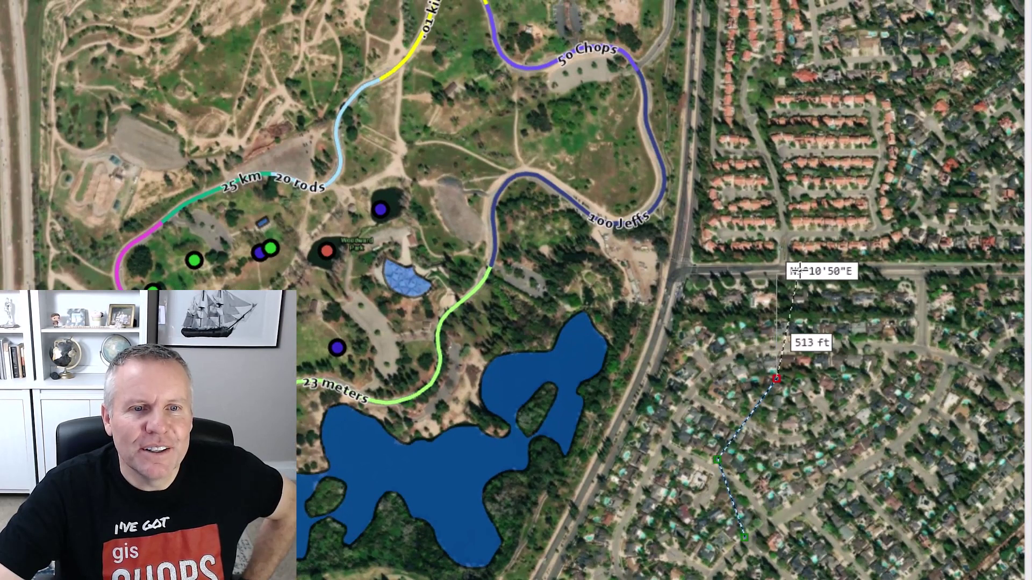
{"action": "left_click", "coordinate": [801, 268]}
{"action": "double_click", "coordinate": [699, 38]}
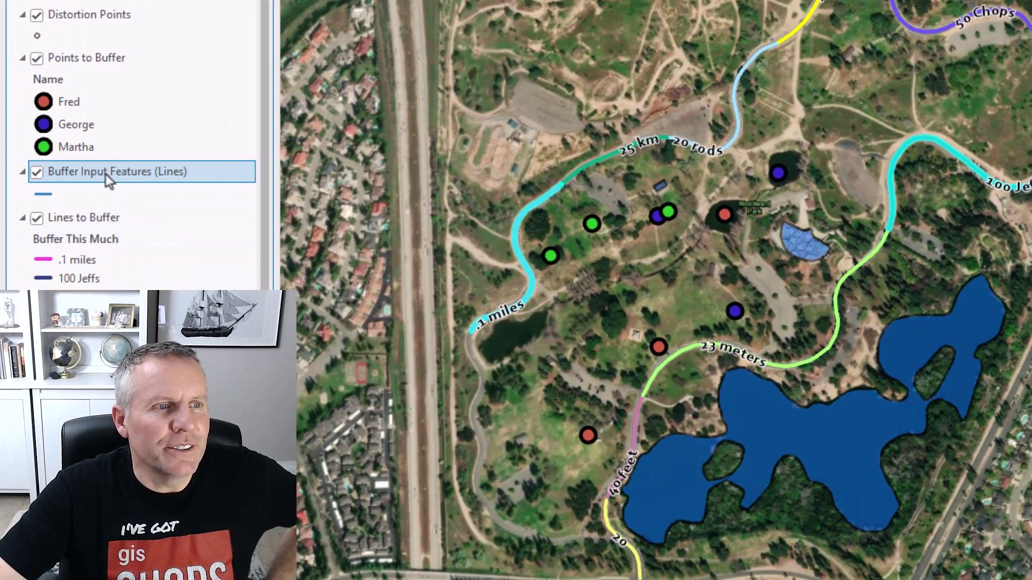
Remove the Buffer Input Features (Lines) layer from the map.
{"action": "right_click", "coordinate": [105, 174]}
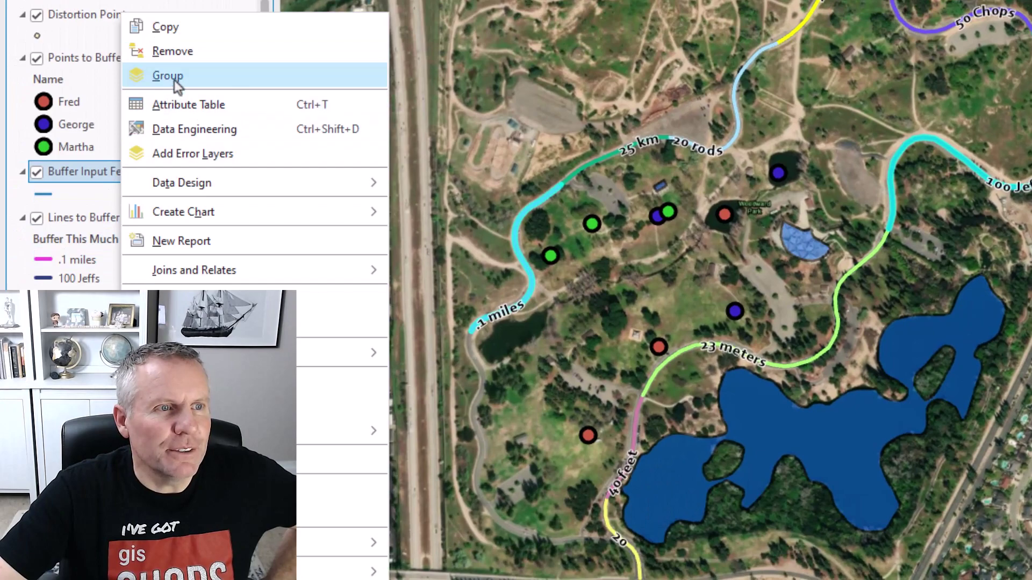
{"action": "left_click", "coordinate": [173, 49]}
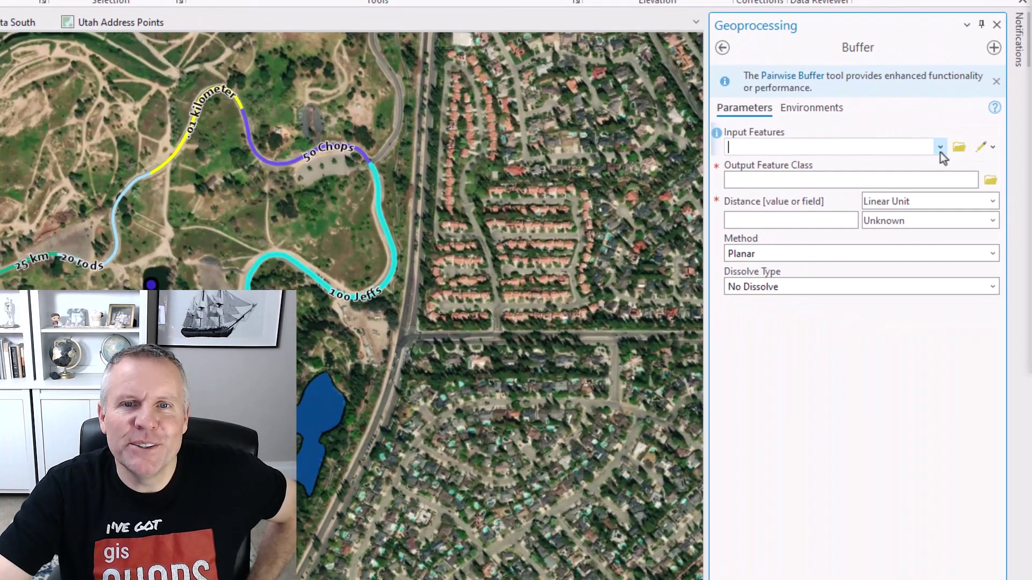
Try Lines to Buffer as the Buffer tool's input features and replace it with Points to Buffer.
{"action": "left_click", "coordinate": [939, 148]}
{"action": "left_click", "coordinate": [783, 200]}
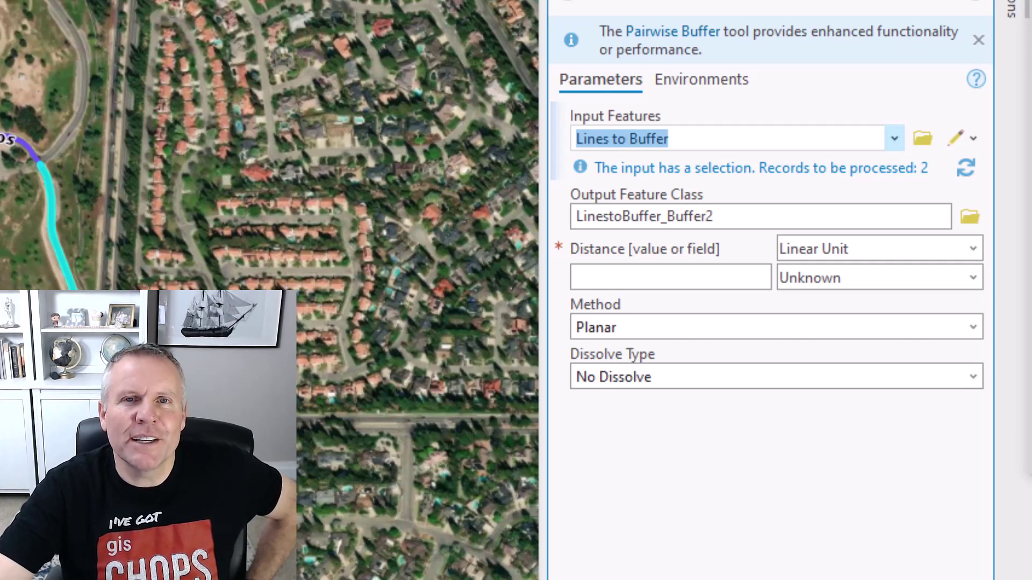
{"action": "key", "text": "Delete"}
{"action": "left_click", "coordinate": [893, 139]}
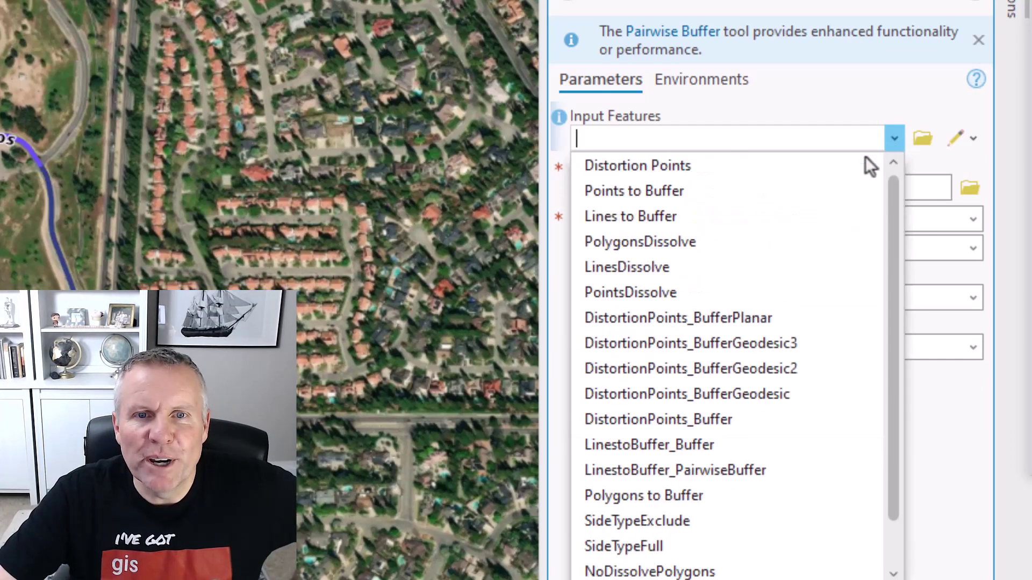
{"action": "left_click", "coordinate": [685, 190]}
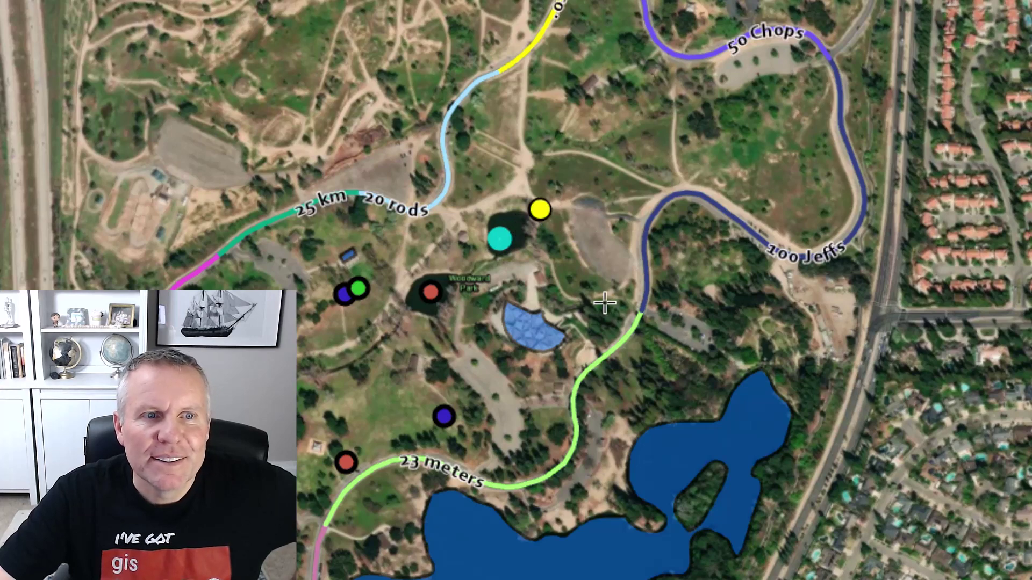
Move the George point northeast of its pond, return to the Buffer tool and discard the pending edit.
{"action": "left_click", "coordinate": [540, 209]}
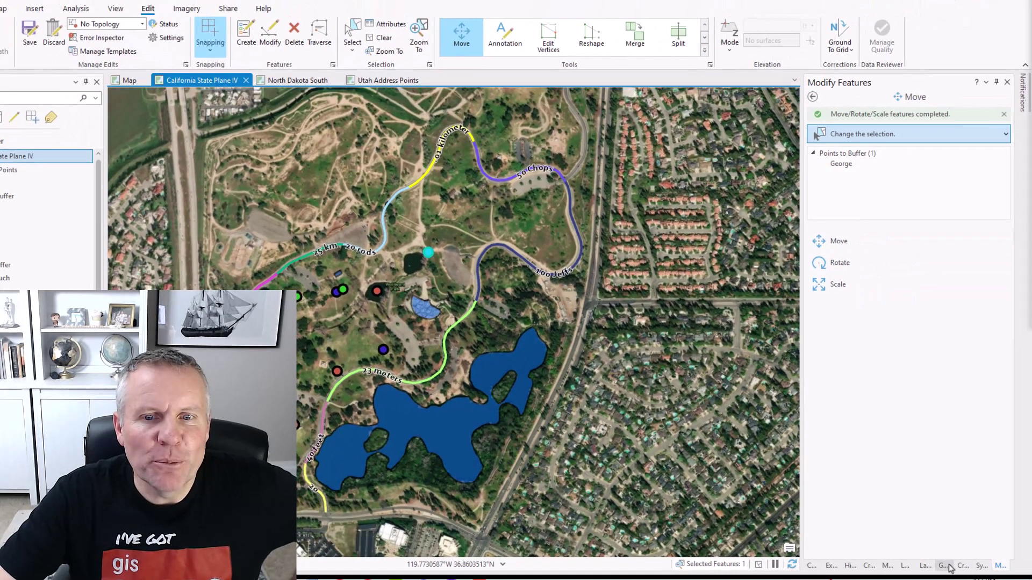
{"action": "left_click", "coordinate": [945, 566]}
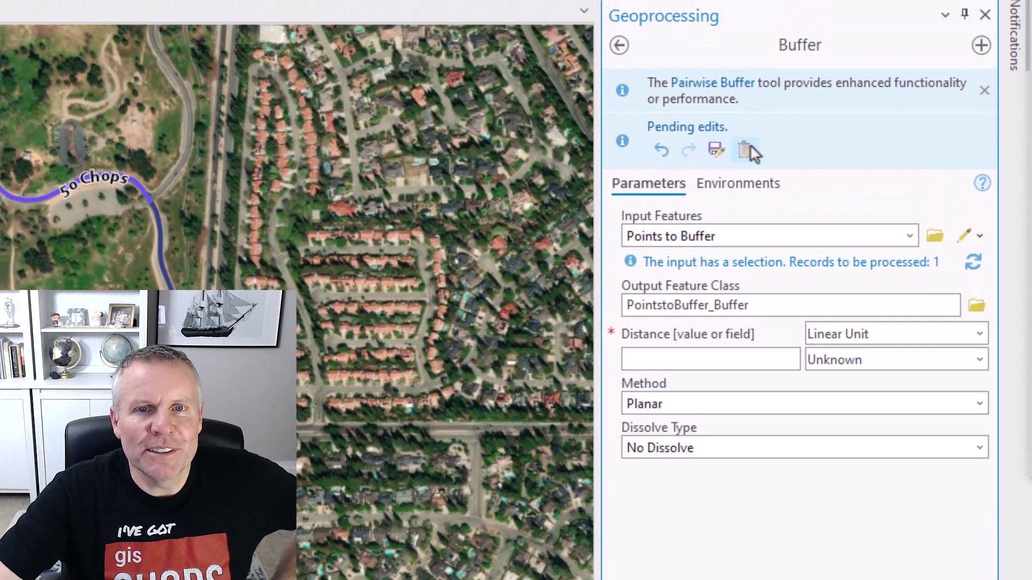
{"action": "left_click", "coordinate": [747, 149]}
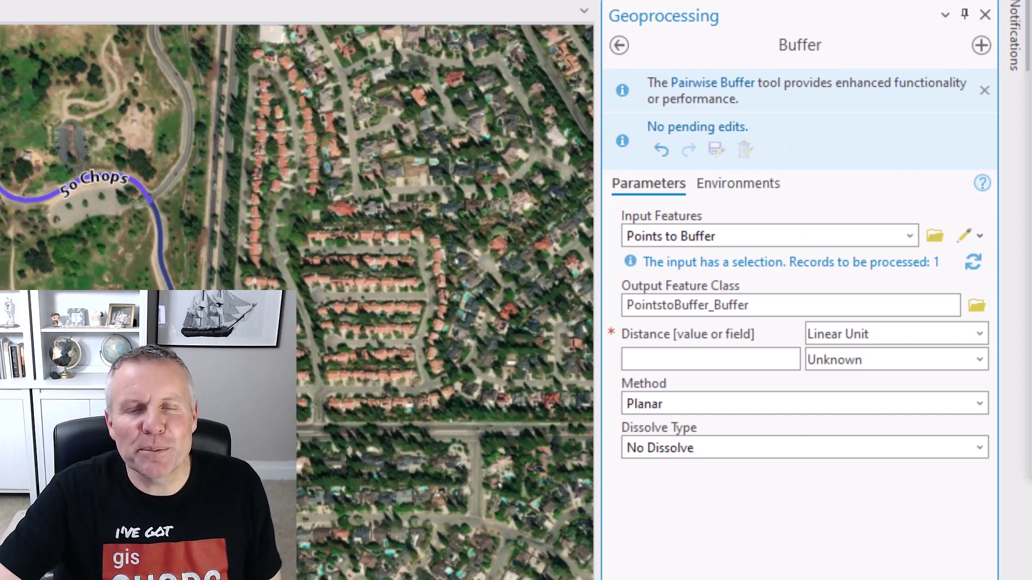
Name the output feature class PointsBuffer and review the distance type options.
{"action": "left_click", "coordinate": [778, 304]}
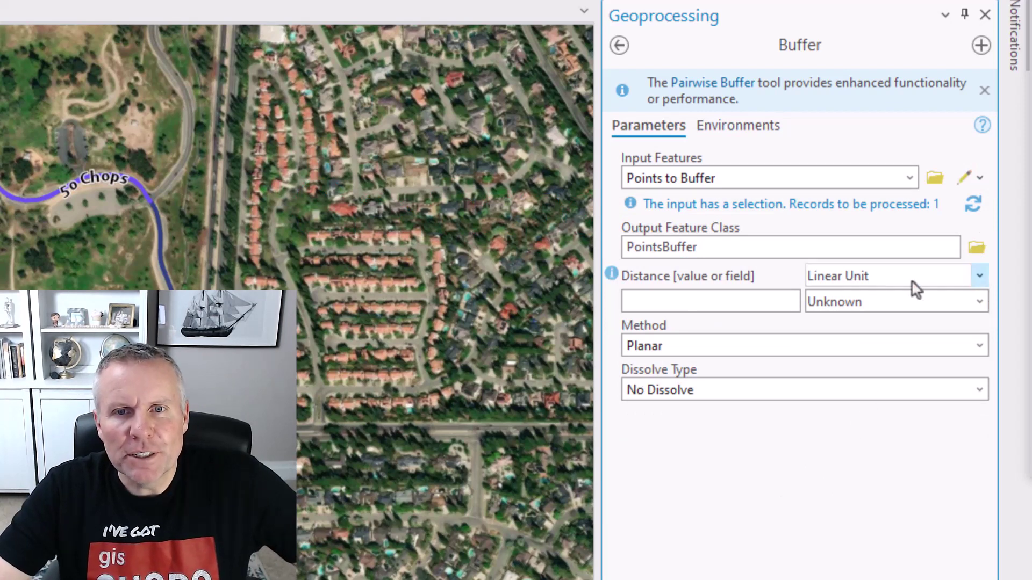
{"action": "left_click", "coordinate": [978, 277]}
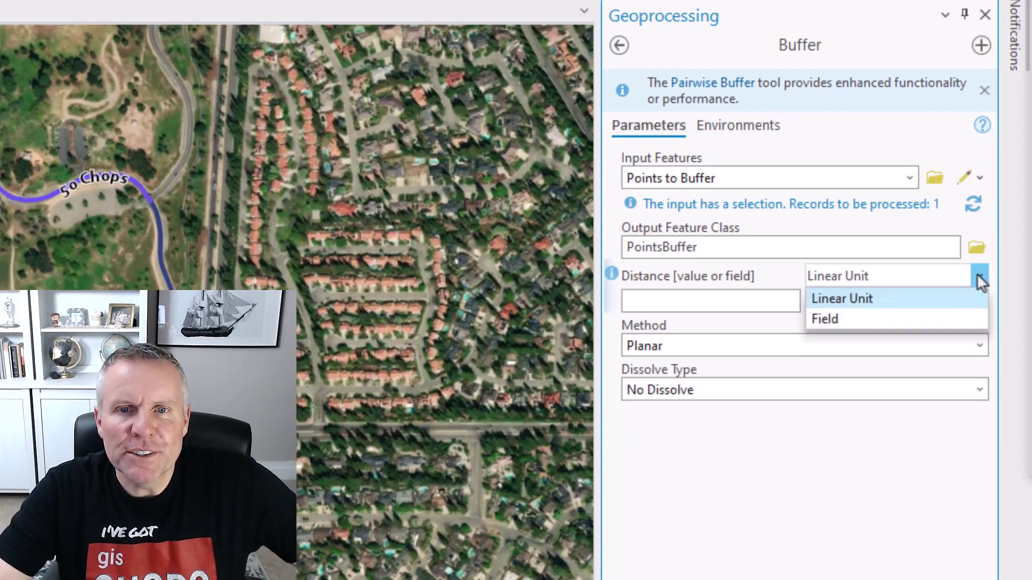
{"action": "left_click", "coordinate": [940, 440]}
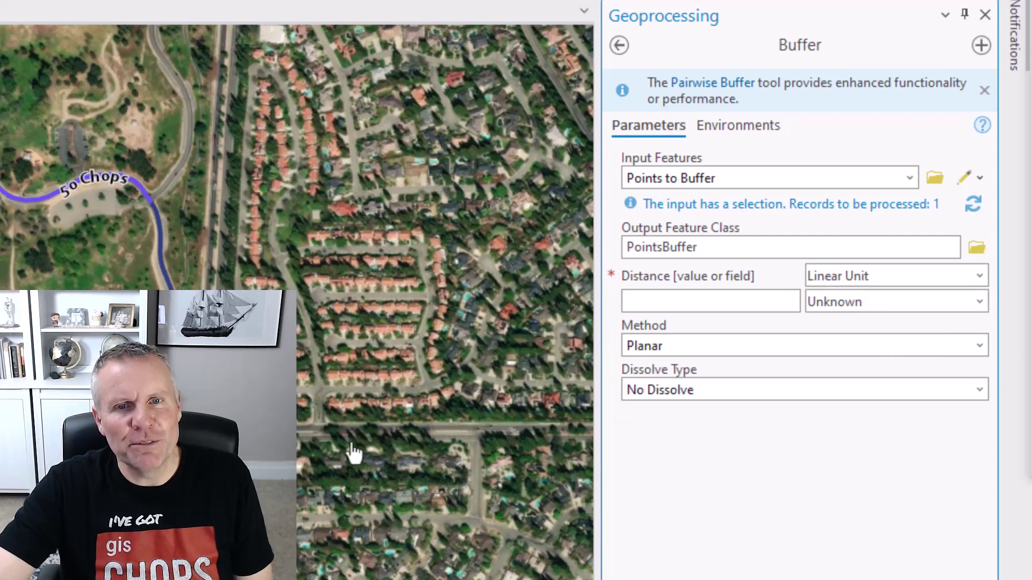
Set the buffer distance to 300, trying US Survey Feet, Meters and Unknown as the linear unit.
{"action": "left_click", "coordinate": [751, 310]}
{"action": "type", "text": "300"}
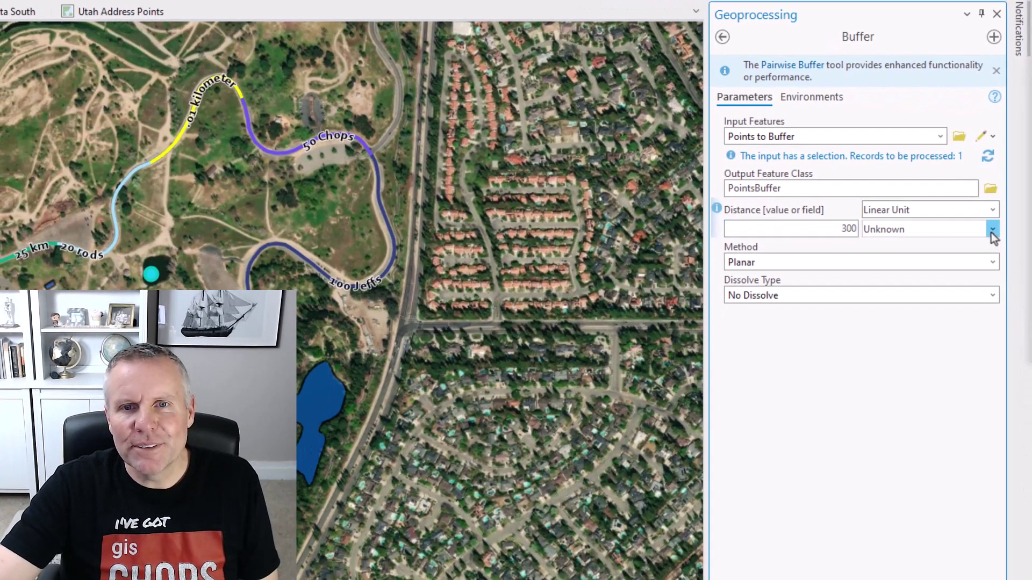
{"action": "left_click", "coordinate": [980, 296]}
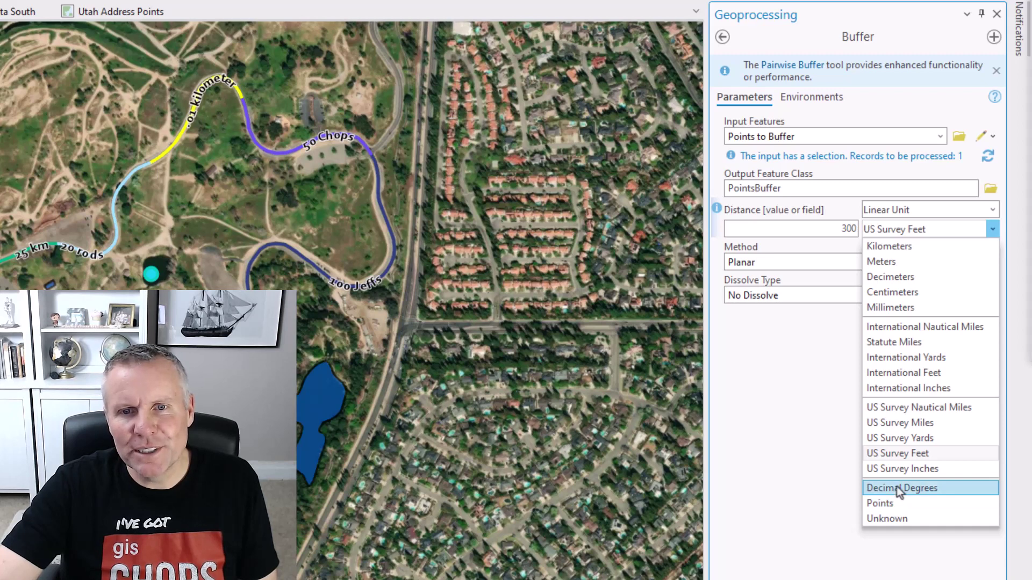
{"action": "left_click", "coordinate": [884, 263]}
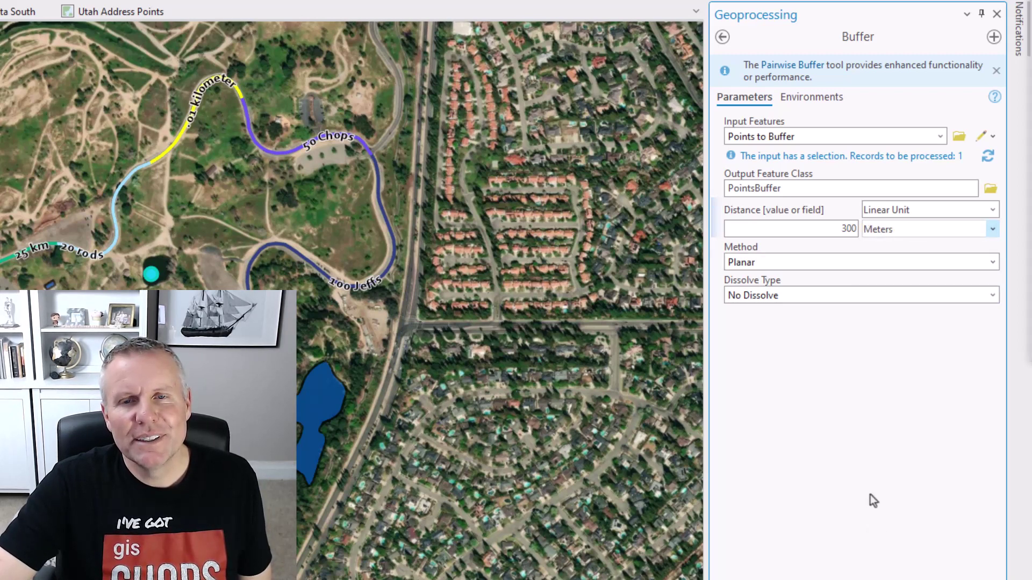
{"action": "left_click", "coordinate": [993, 229]}
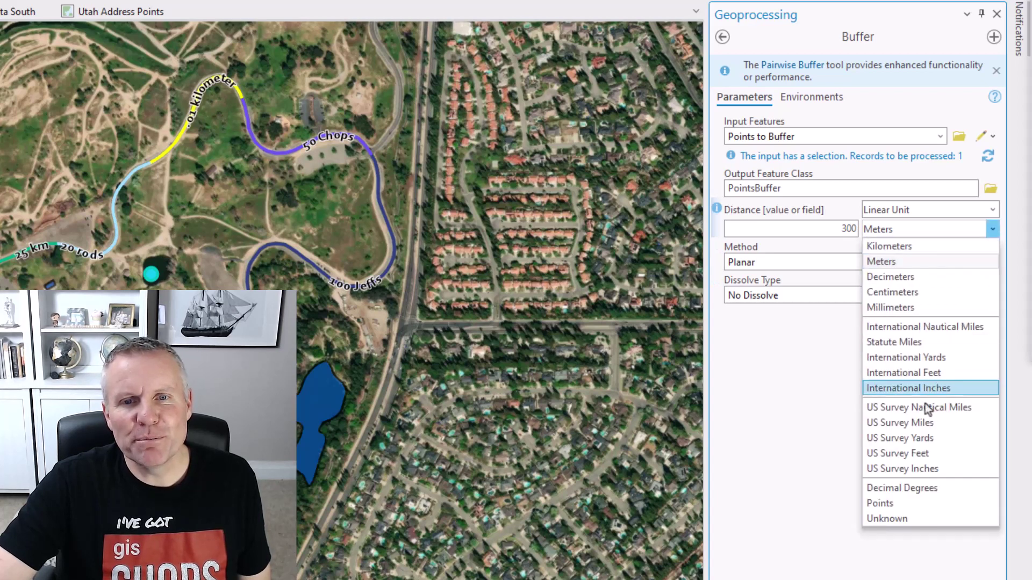
{"action": "left_click", "coordinate": [887, 519]}
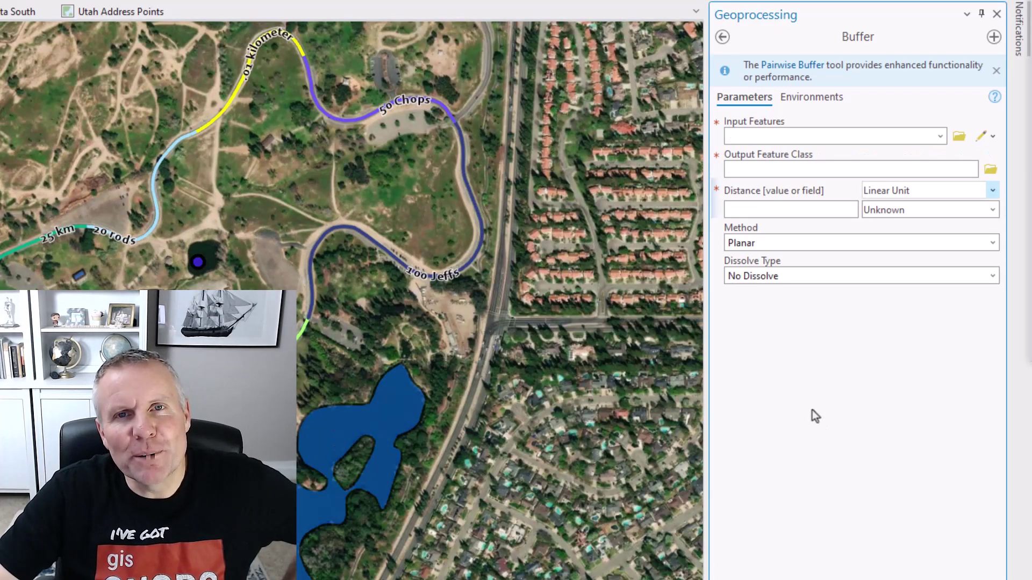
Set the input features to Lines to Buffer with output LinestoBuffer_Buffer2, and take the distance from a field.
{"action": "left_click", "coordinate": [939, 137]}
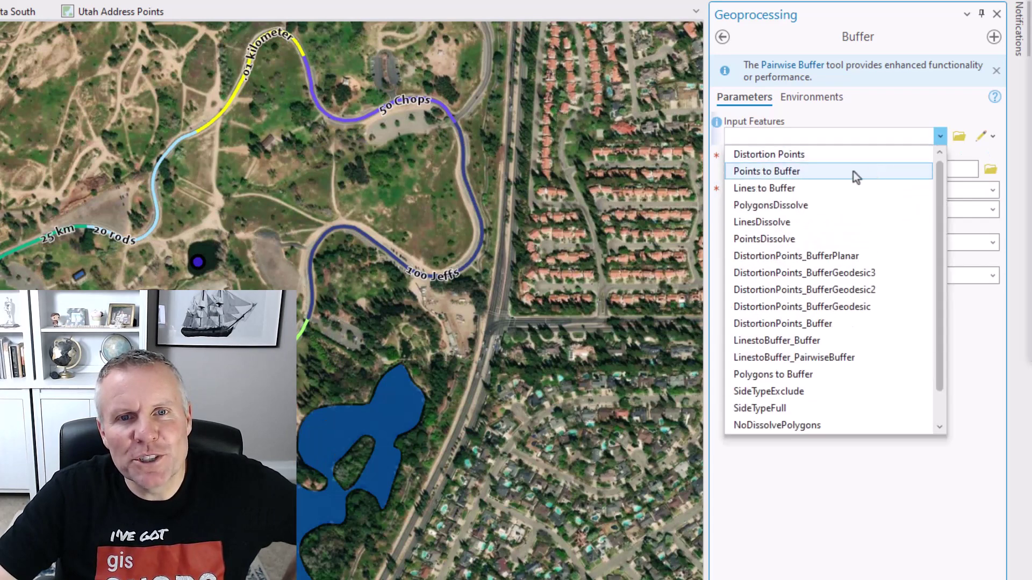
{"action": "left_click", "coordinate": [802, 190]}
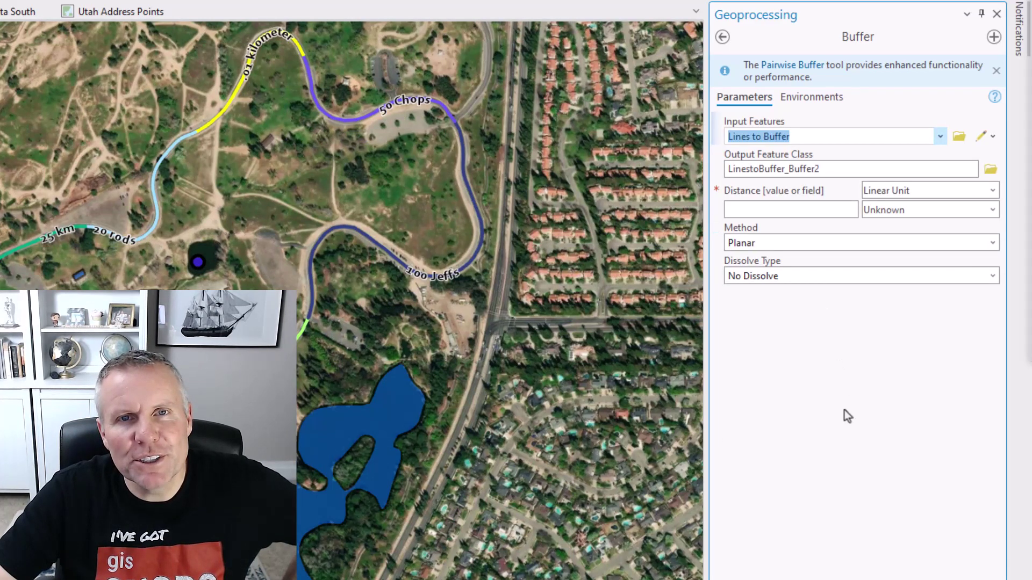
{"action": "left_click", "coordinate": [839, 169]}
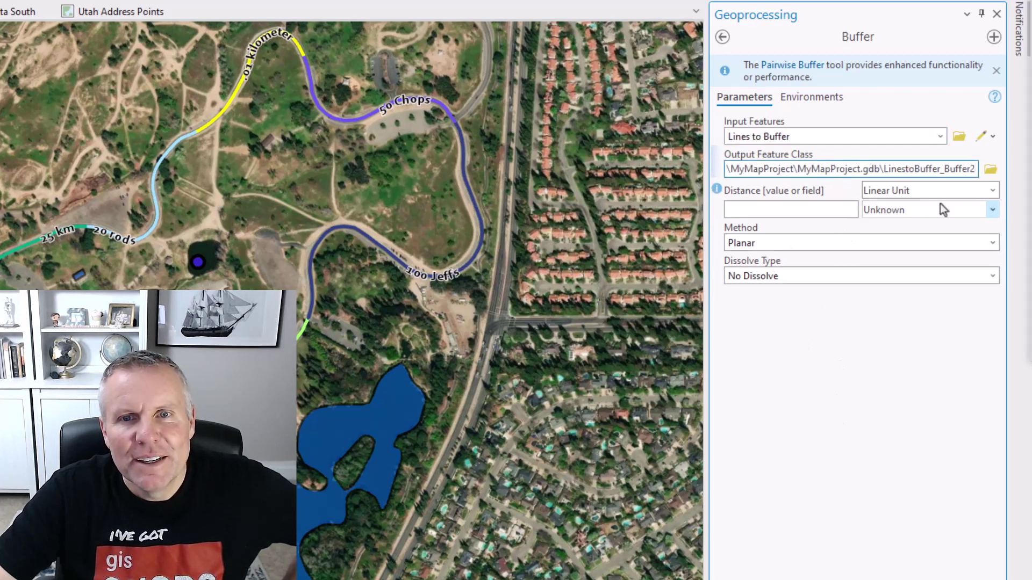
{"action": "left_click", "coordinate": [992, 191]}
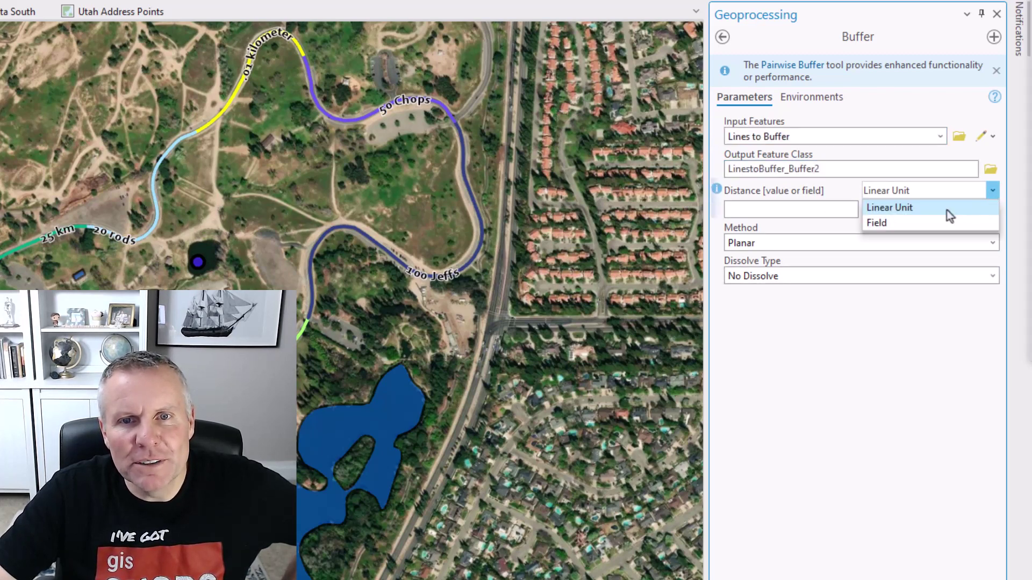
{"action": "left_click", "coordinate": [946, 220]}
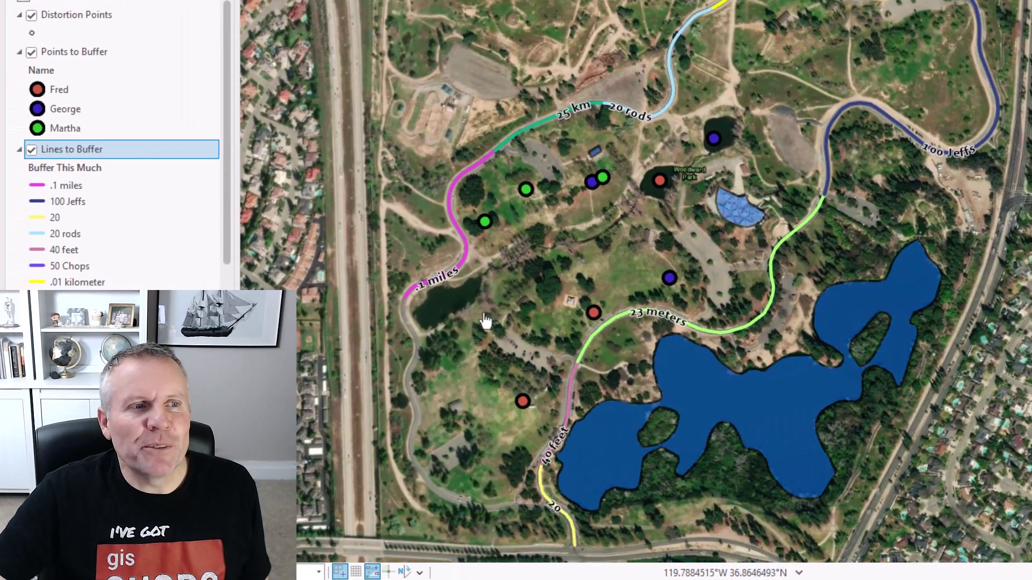
Open the attribute table of the Lines to Buffer layer to examine its distance fields.
{"action": "right_click", "coordinate": [98, 149]}
{"action": "key", "text": "Return"}
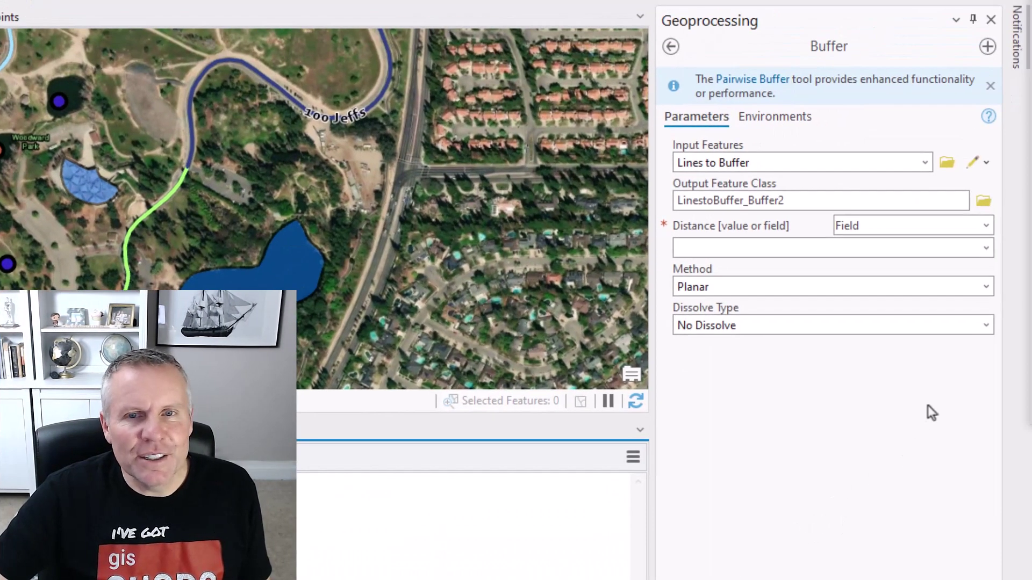
Use DefaultDist as the buffer distance field and run the Buffer tool.
{"action": "left_click", "coordinate": [988, 248]}
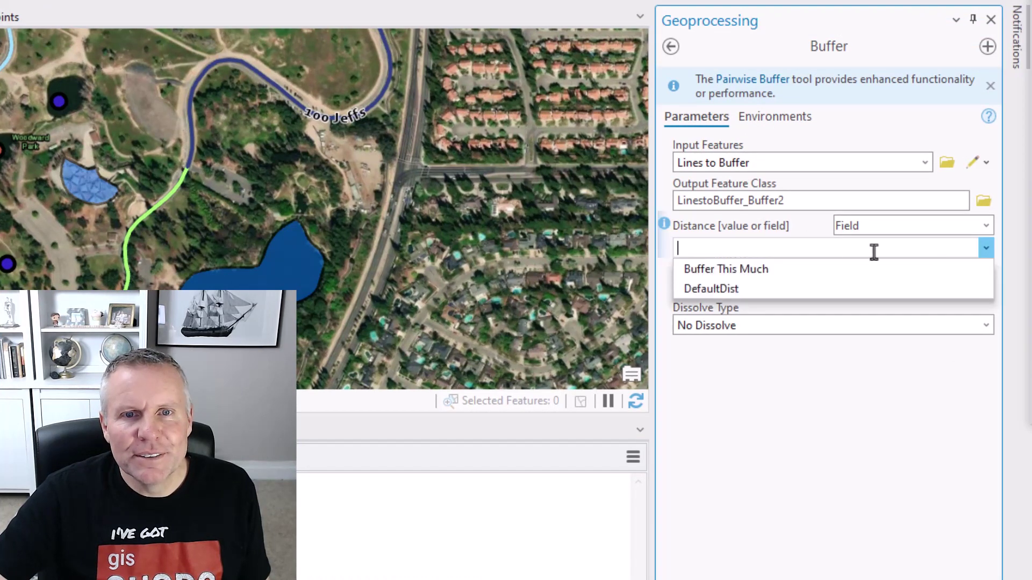
{"action": "left_click", "coordinate": [748, 288]}
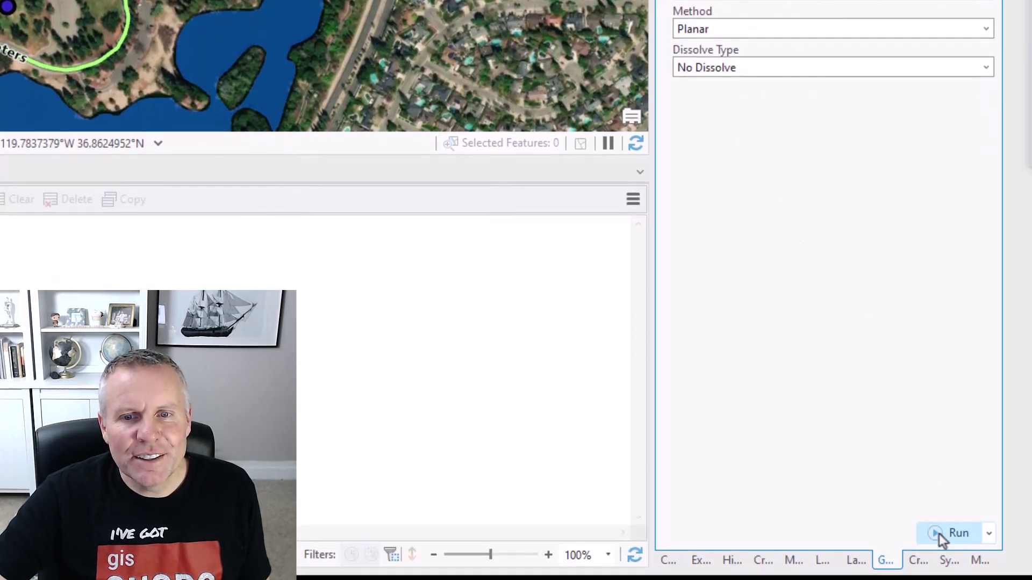
{"action": "left_click", "coordinate": [940, 533]}
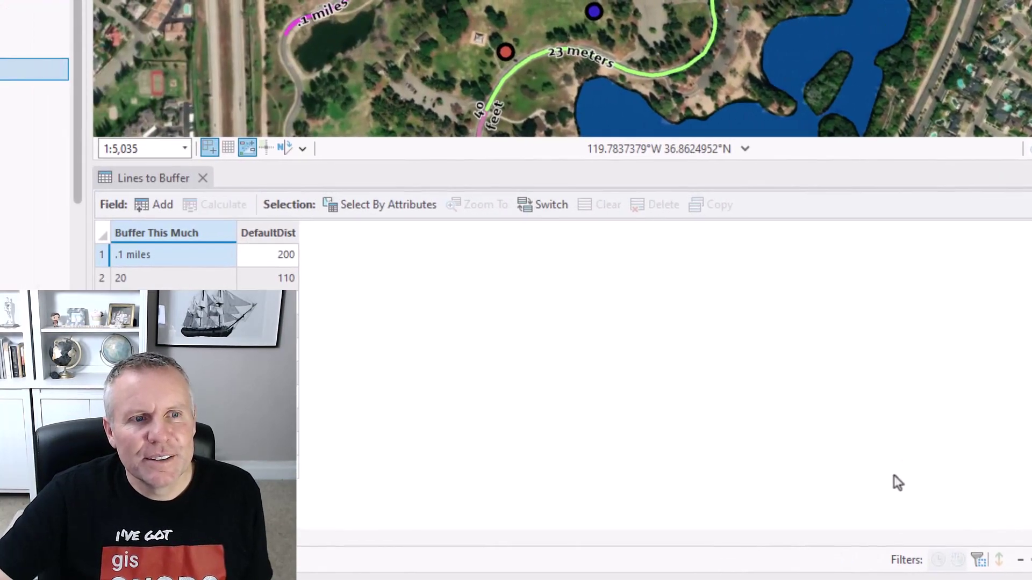
Close the Lines to Buffer table and inspect the buffers around the 40 feet and 23 meters lines by selecting each.
{"action": "left_click", "coordinate": [203, 178]}
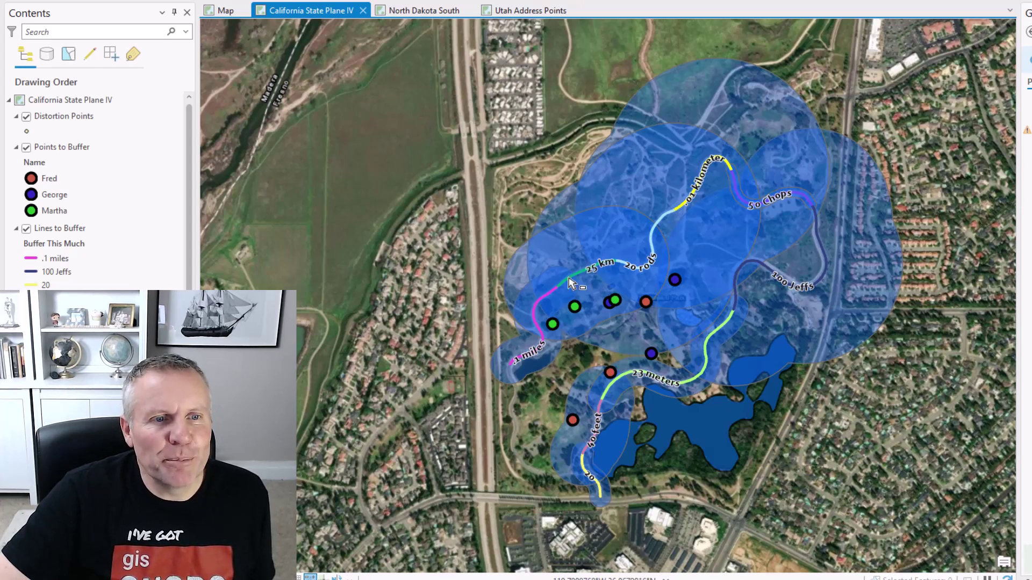
{"action": "left_click", "coordinate": [568, 445]}
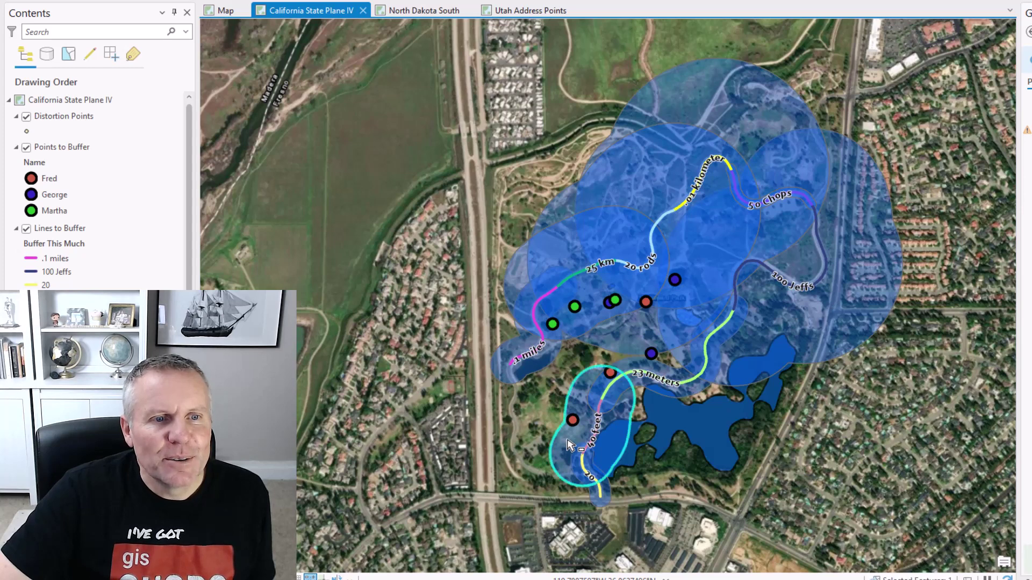
{"action": "left_click", "coordinate": [690, 391]}
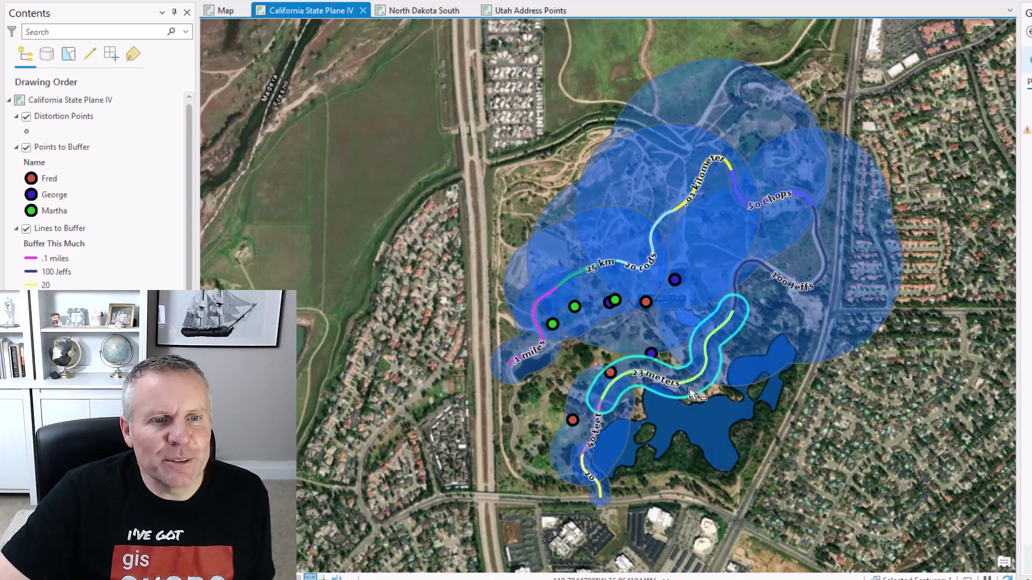
Select the buffers around the 100 Jeffs, .01 kilometer, 20 rods, 25 km and .1 miles lines one by one to compare their sizes.
{"action": "left_click", "coordinate": [752, 349]}
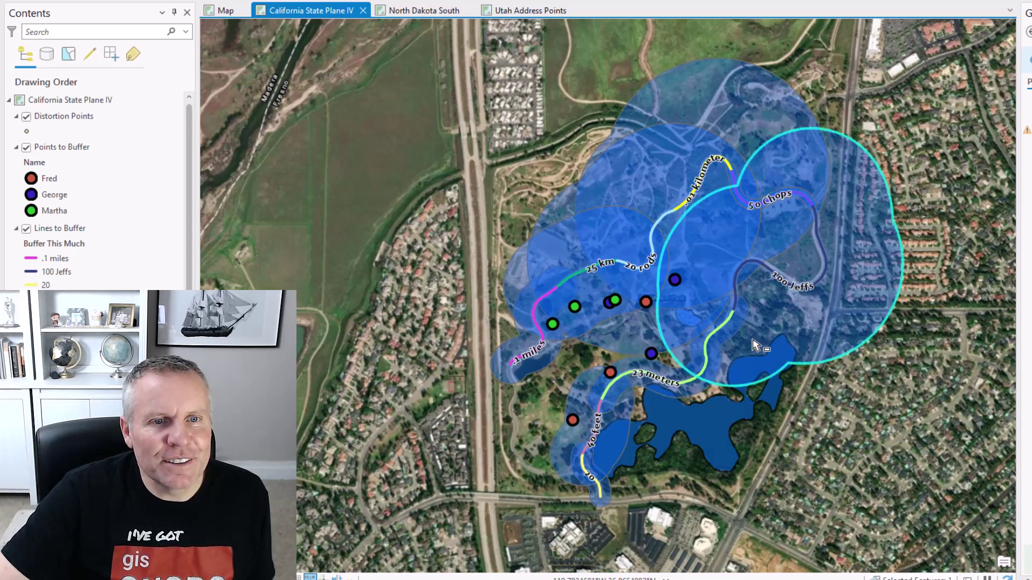
{"action": "left_click", "coordinate": [759, 128]}
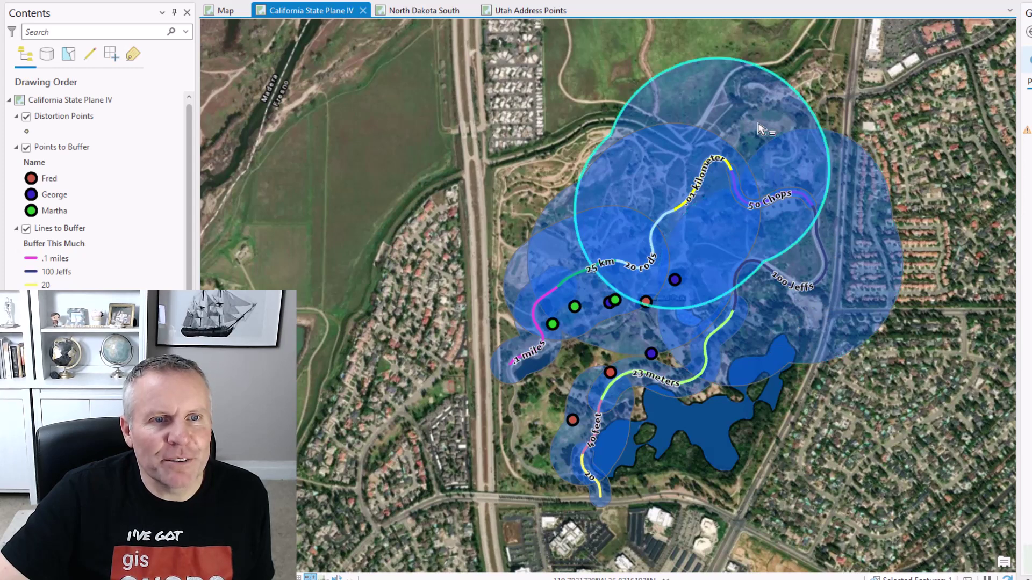
{"action": "left_click", "coordinate": [569, 205]}
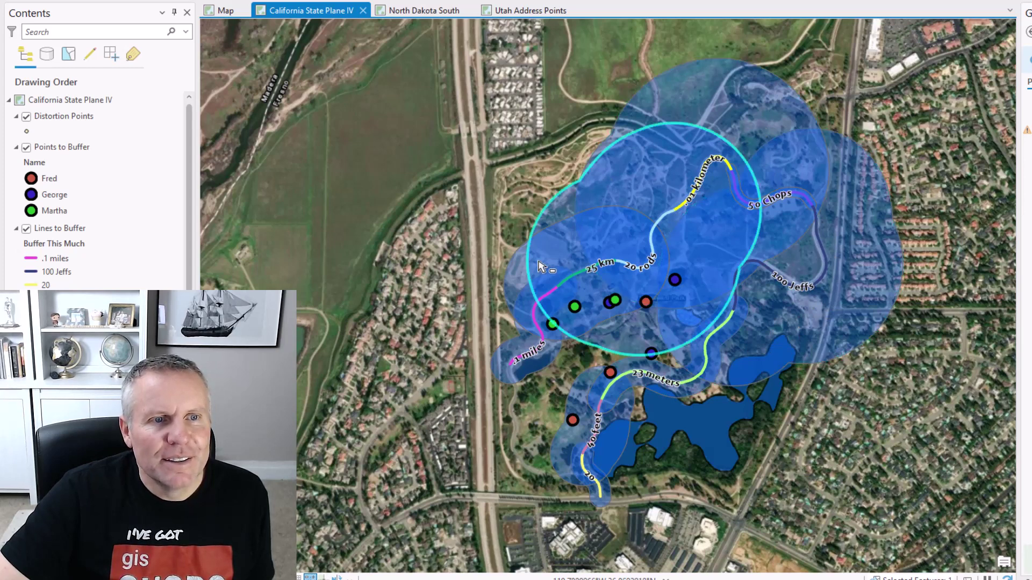
{"action": "left_click", "coordinate": [520, 278]}
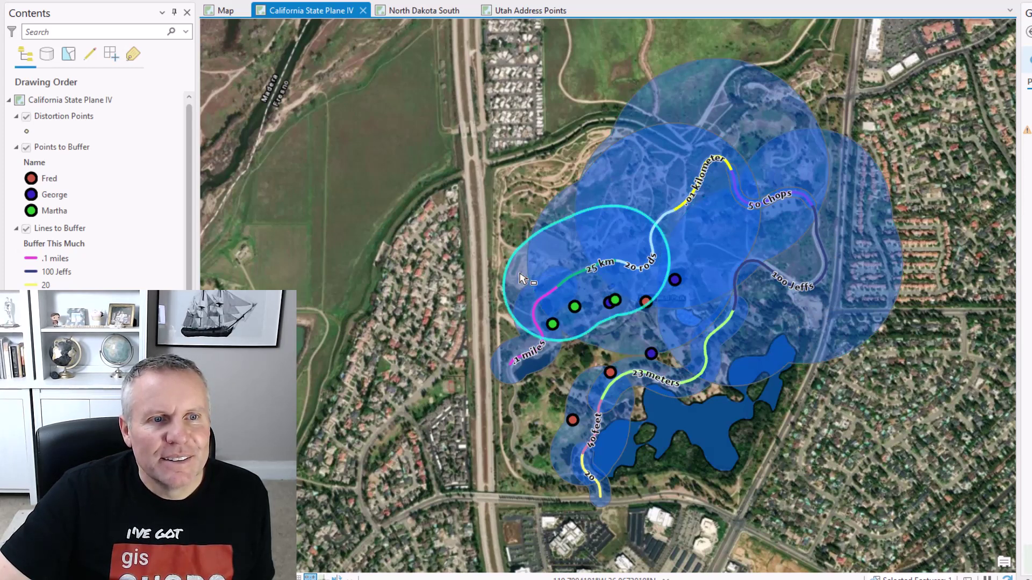
{"action": "left_click", "coordinate": [523, 353]}
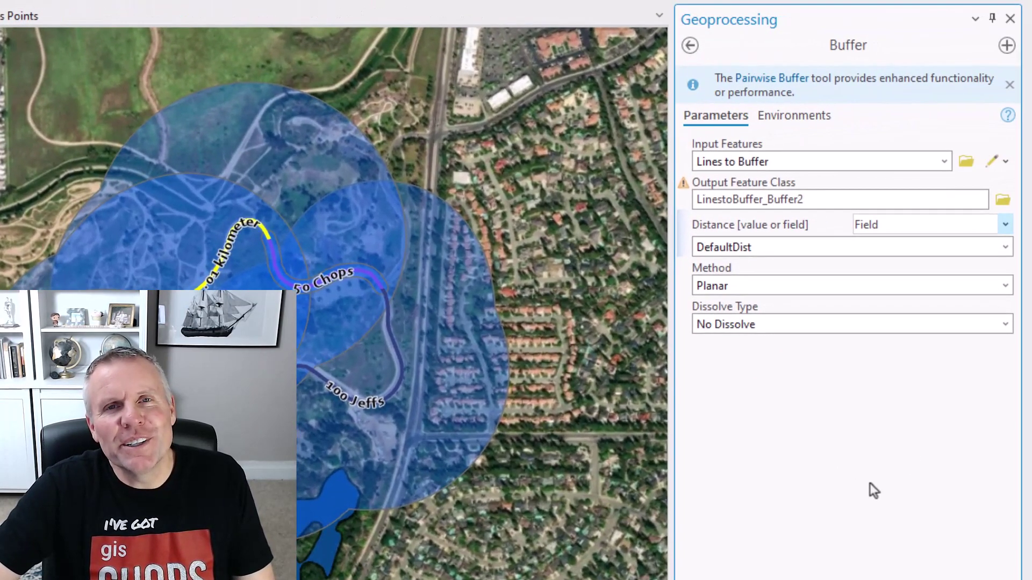
Change the buffer distance field to Buffer This Much and run the Buffer tool again.
{"action": "left_click", "coordinate": [1005, 248]}
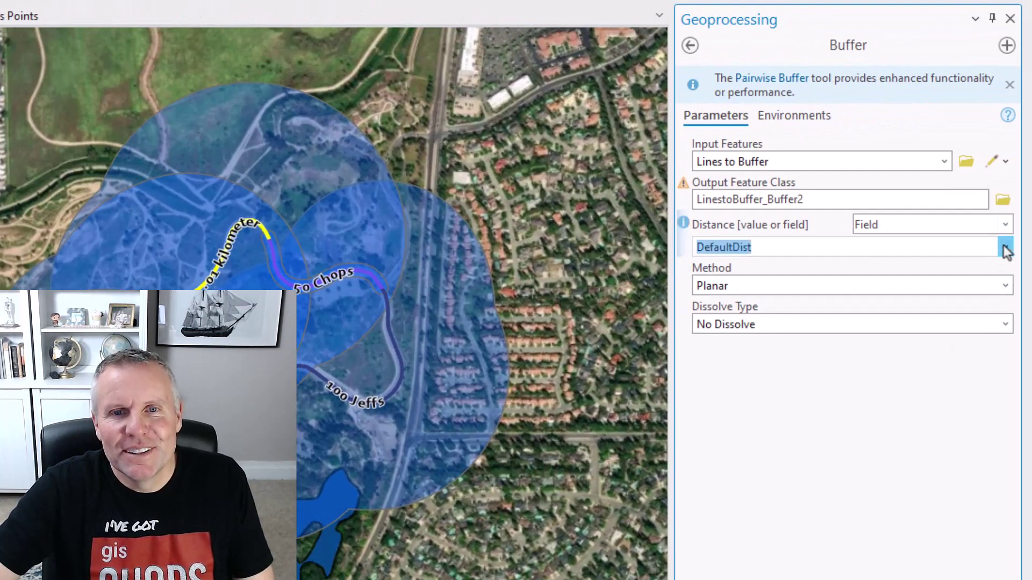
{"action": "left_click", "coordinate": [792, 269]}
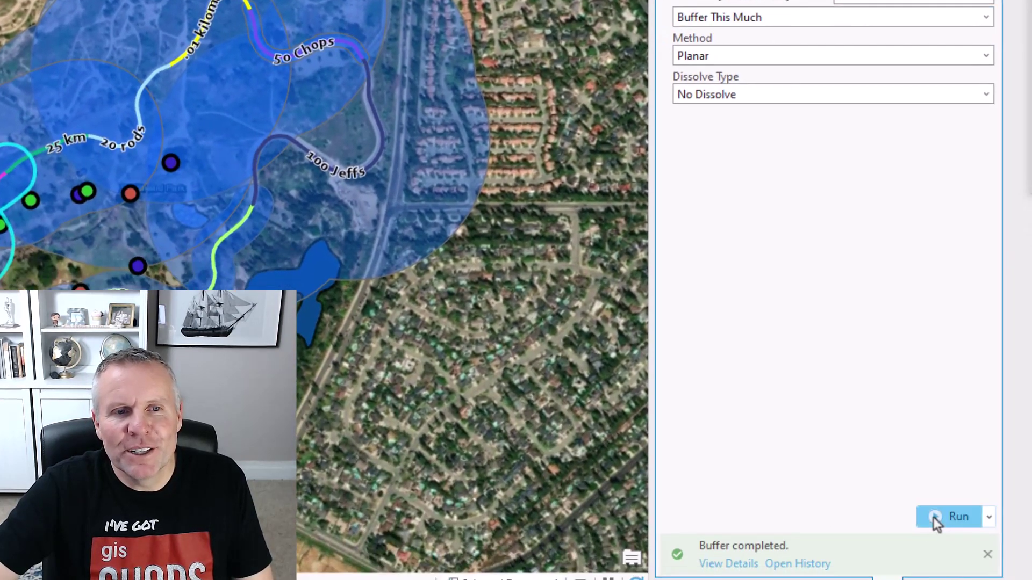
{"action": "left_click", "coordinate": [934, 518]}
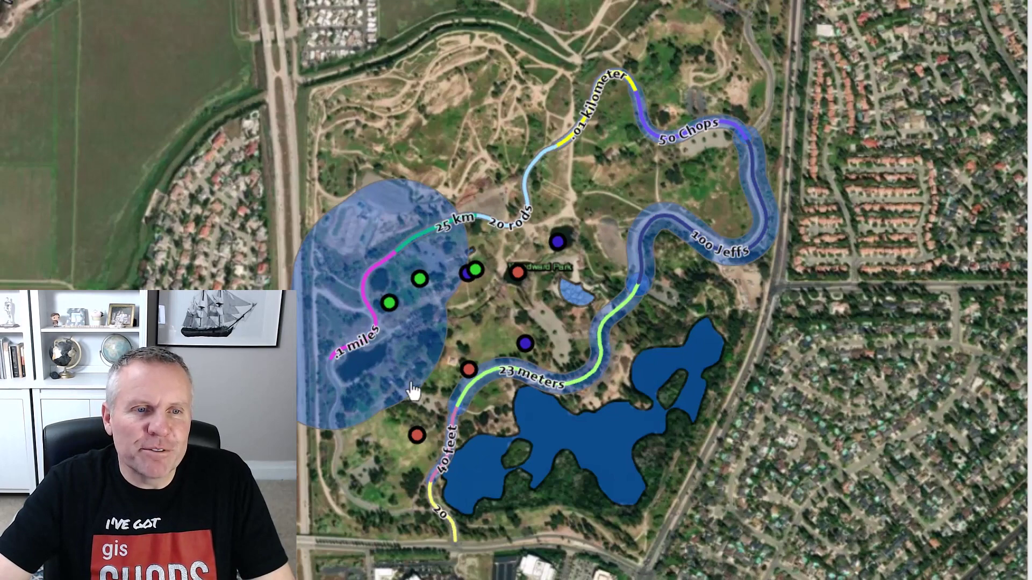
Identify the .01 kilometer line and select its matching record in the LinestoBuffer_Buffer2 table to compare the original feature IDs.
{"action": "scroll", "coordinate": [379, 454], "scroll_direction": "up", "scroll_amount": 2}
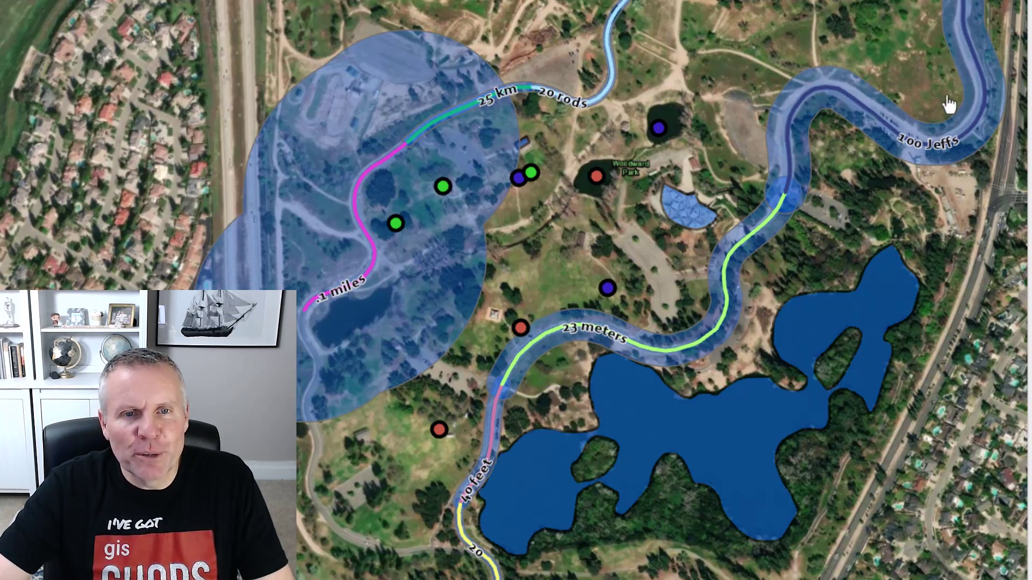
{"action": "left_click_drag", "start_coordinate": [946, 108], "coordinate": [825, 300]}
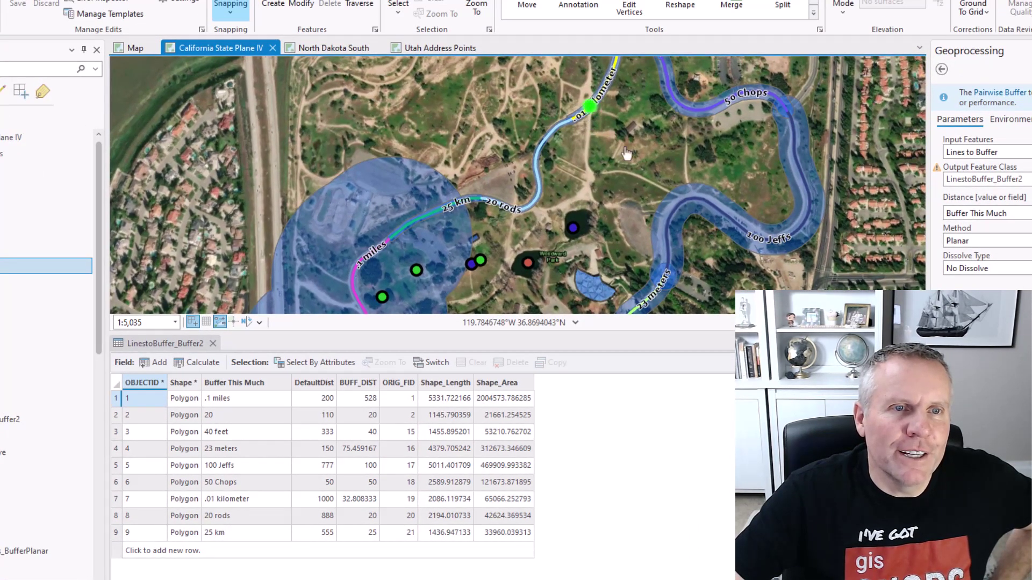
{"action": "left_click", "coordinate": [589, 107]}
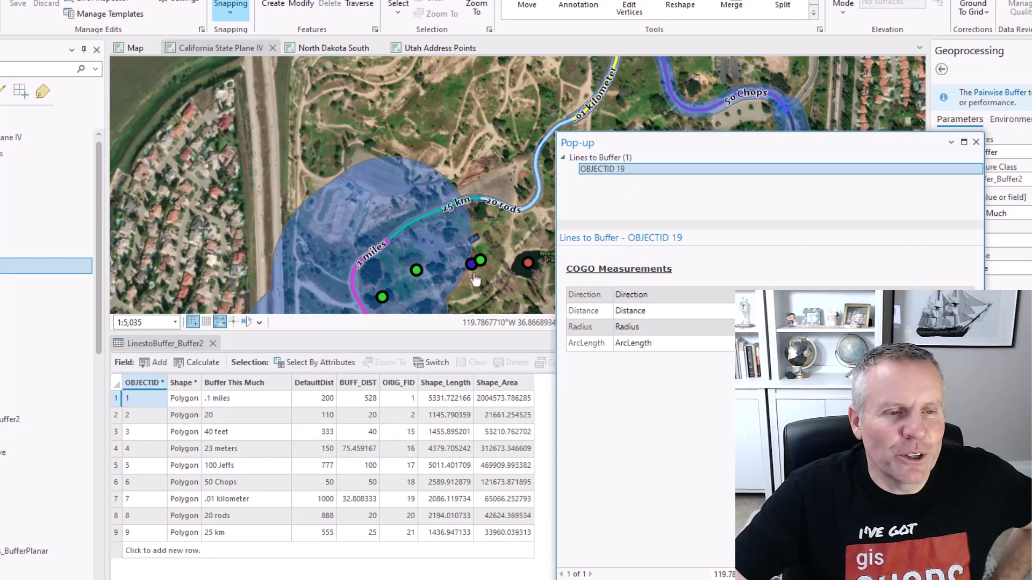
{"action": "left_click", "coordinate": [119, 500]}
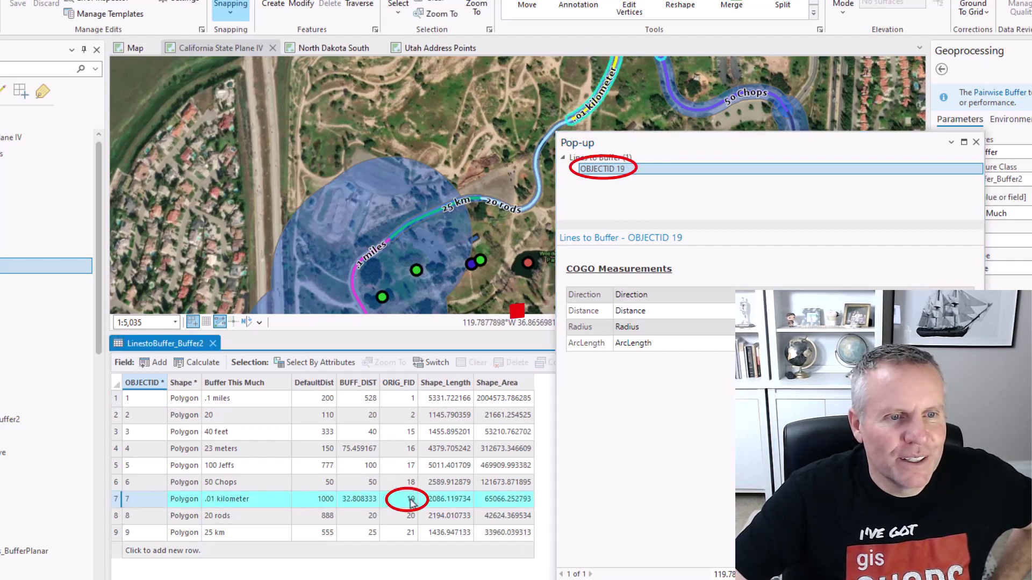
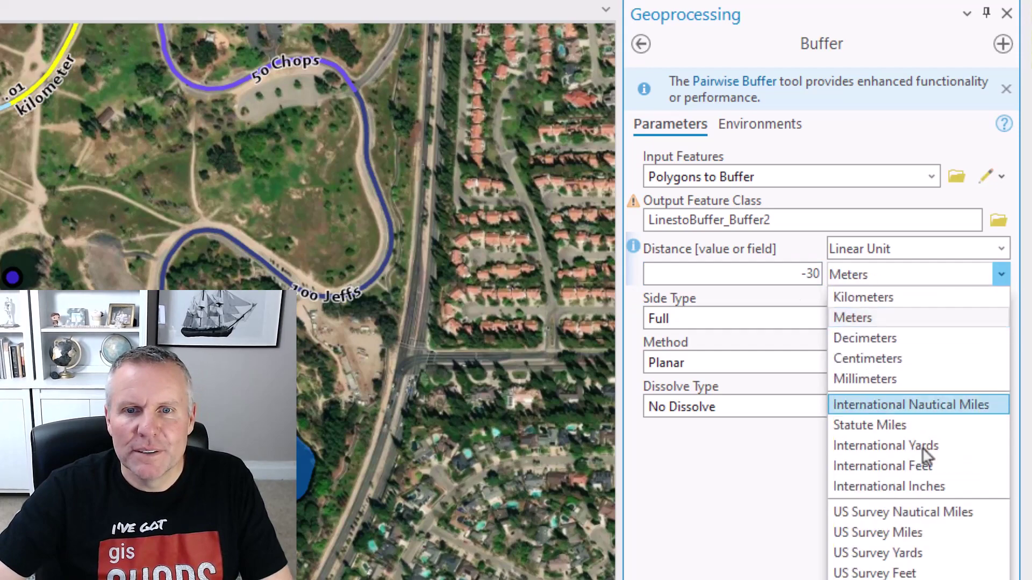
Set the unit of the -30 buffer distance for Polygons to Buffer to US Survey Feet.
{"action": "left_click", "coordinate": [909, 571]}
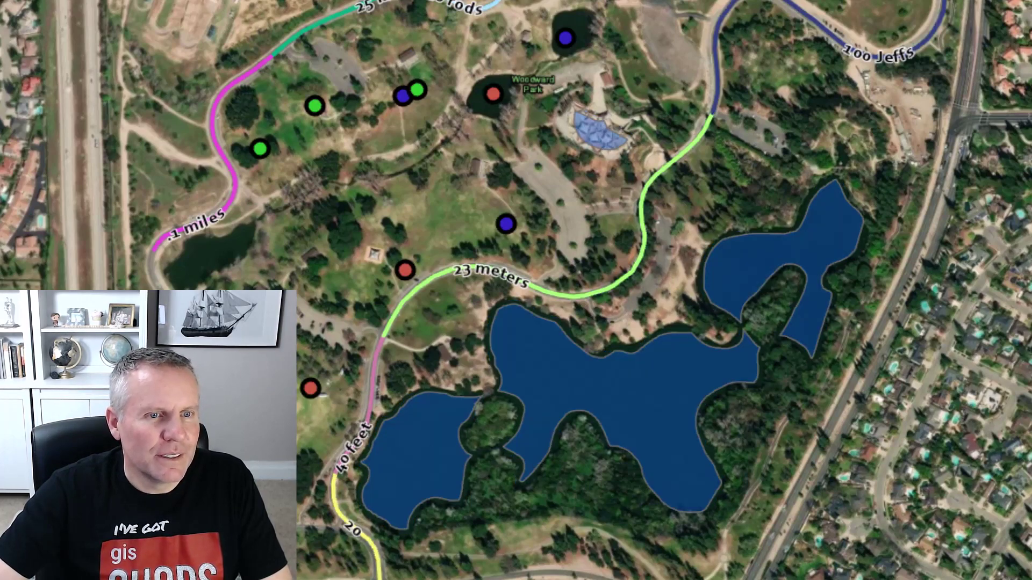
Examine the inward buffers of the lake polygons along the shorelines and at the narrow channels.
{"action": "scroll", "coordinate": [601, 408], "scroll_direction": "up", "scroll_amount": 5}
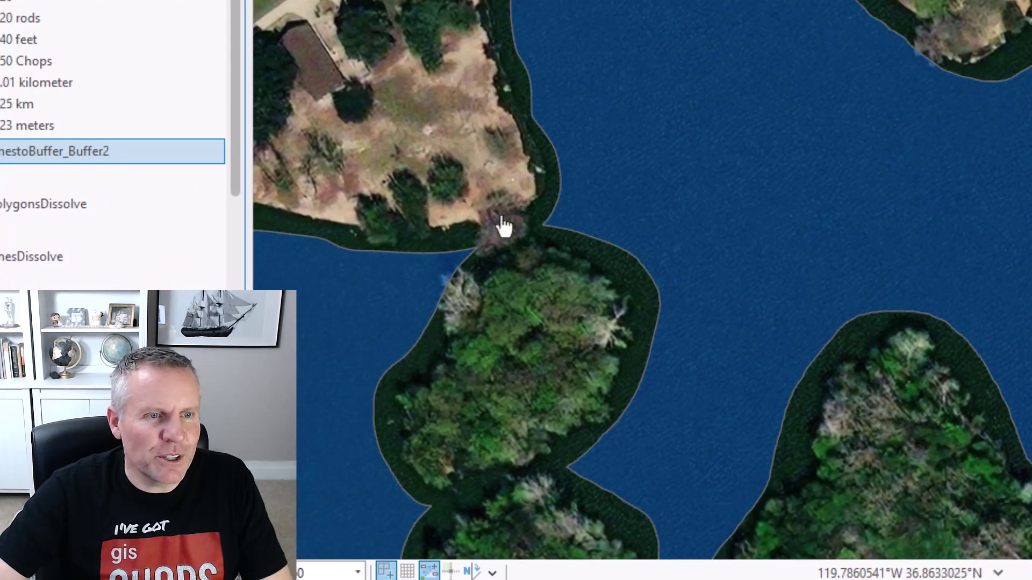
{"action": "left_click_drag", "start_coordinate": [504, 226], "coordinate": [840, 150]}
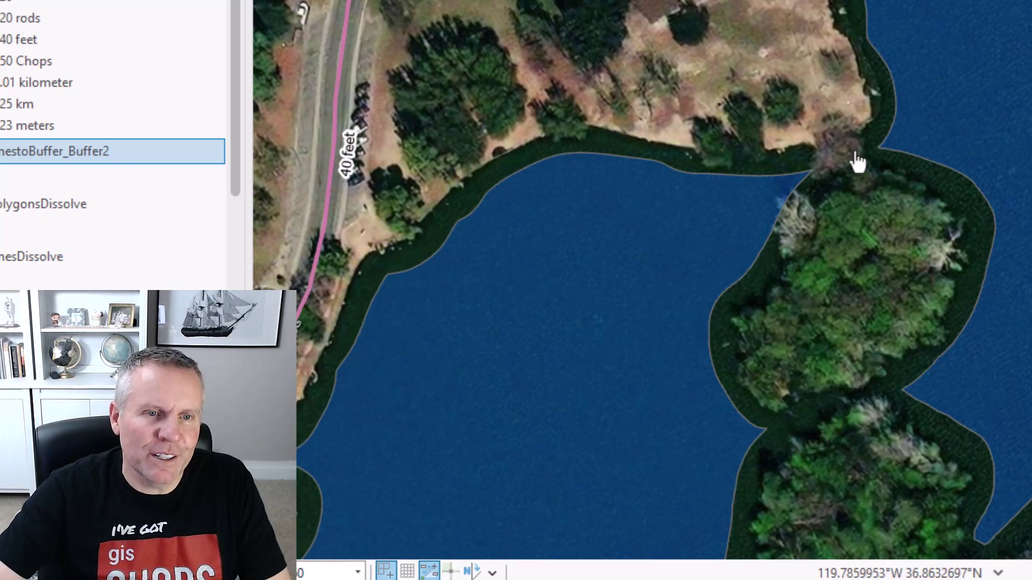
{"action": "left_click_drag", "start_coordinate": [857, 162], "coordinate": [618, 484]}
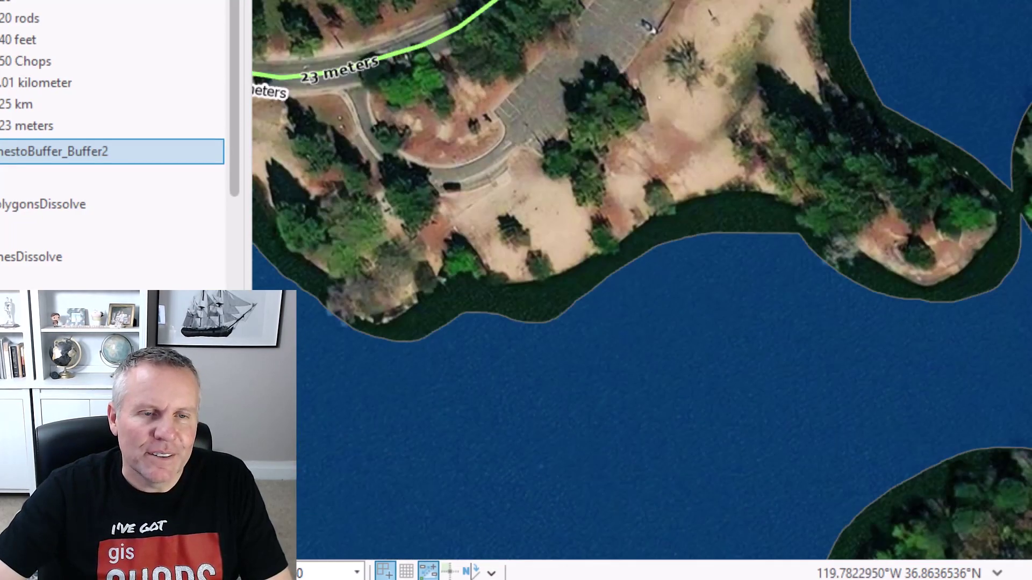
{"action": "left_click_drag", "start_coordinate": [921, 166], "coordinate": [749, 143]}
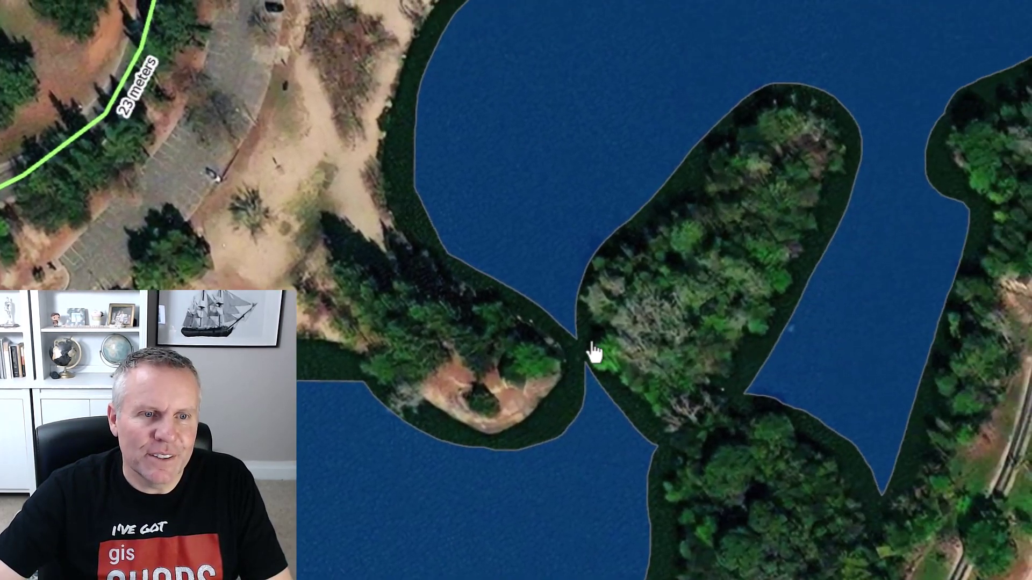
{"action": "scroll", "coordinate": [706, 246], "scroll_direction": "down", "scroll_amount": 2}
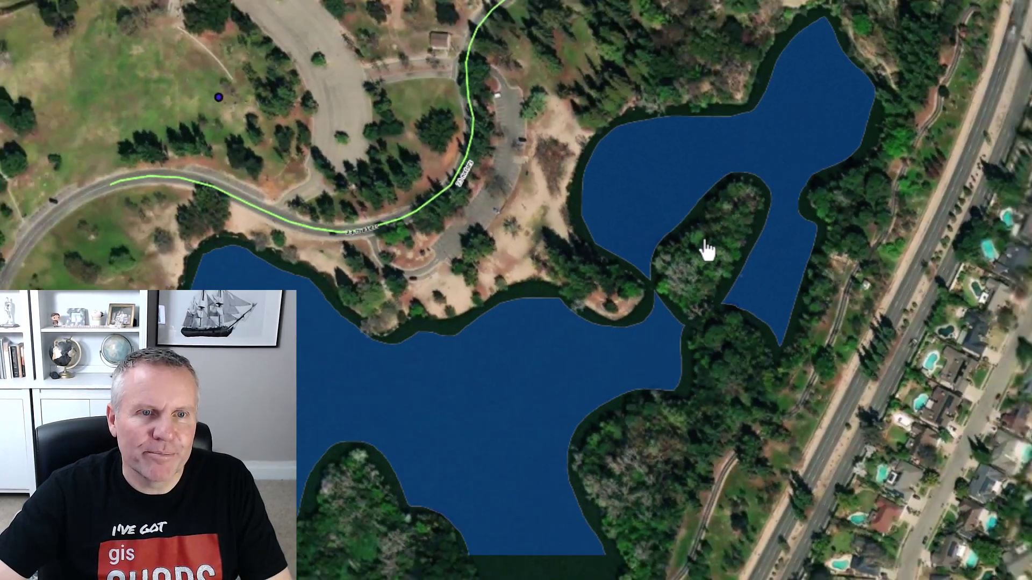
Check the area below the 25 km line for an inward buffer and review the details of the Buffer run's warnings.
{"action": "left_click_drag", "start_coordinate": [593, 5], "coordinate": [866, 410]}
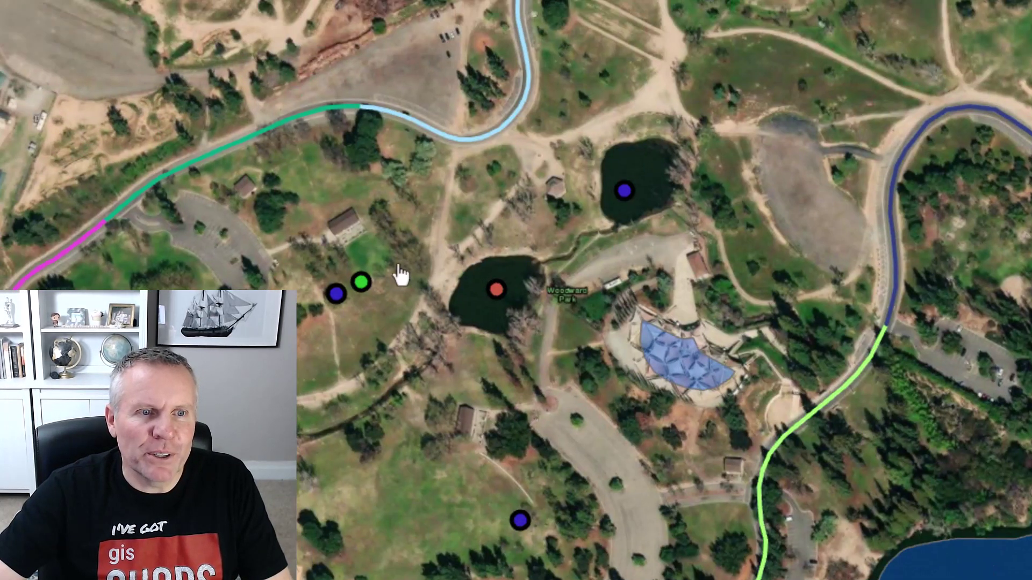
{"action": "scroll", "coordinate": [338, 237], "scroll_direction": "up", "scroll_amount": 5}
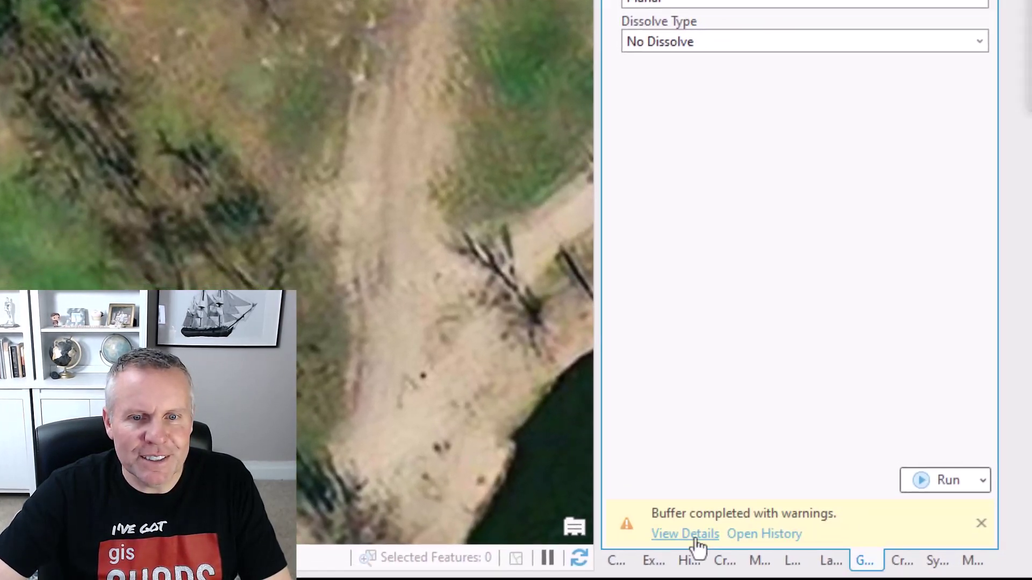
{"action": "left_click", "coordinate": [695, 539]}
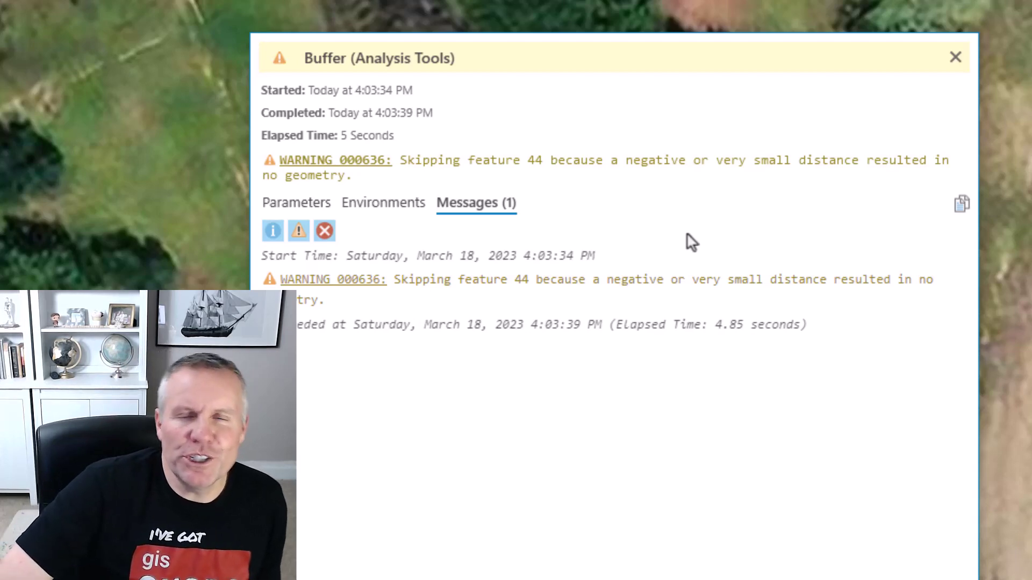
{"action": "left_click", "coordinate": [955, 57]}
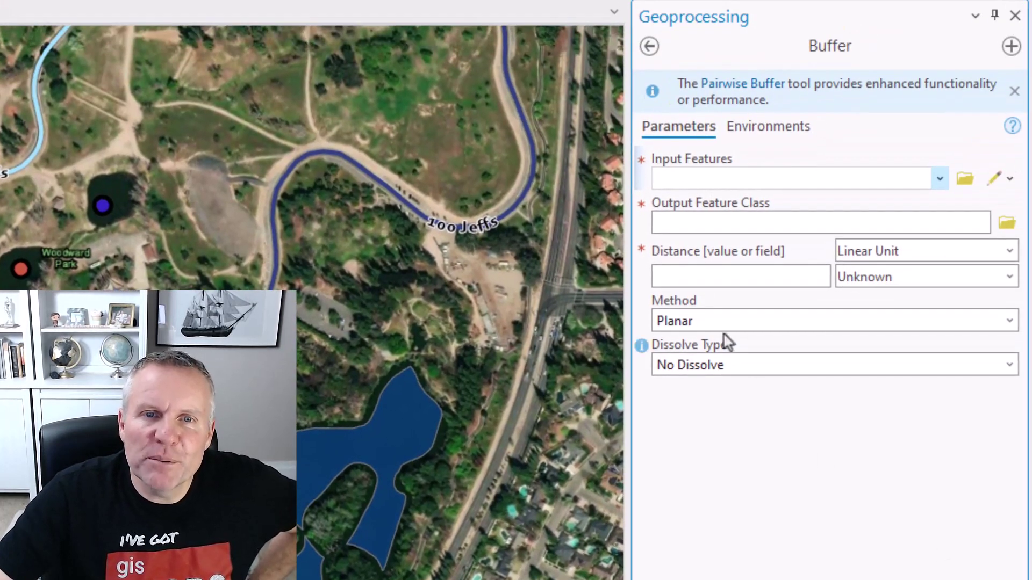
Review the buffer method options and choose Planar.
{"action": "left_click", "coordinate": [1010, 322]}
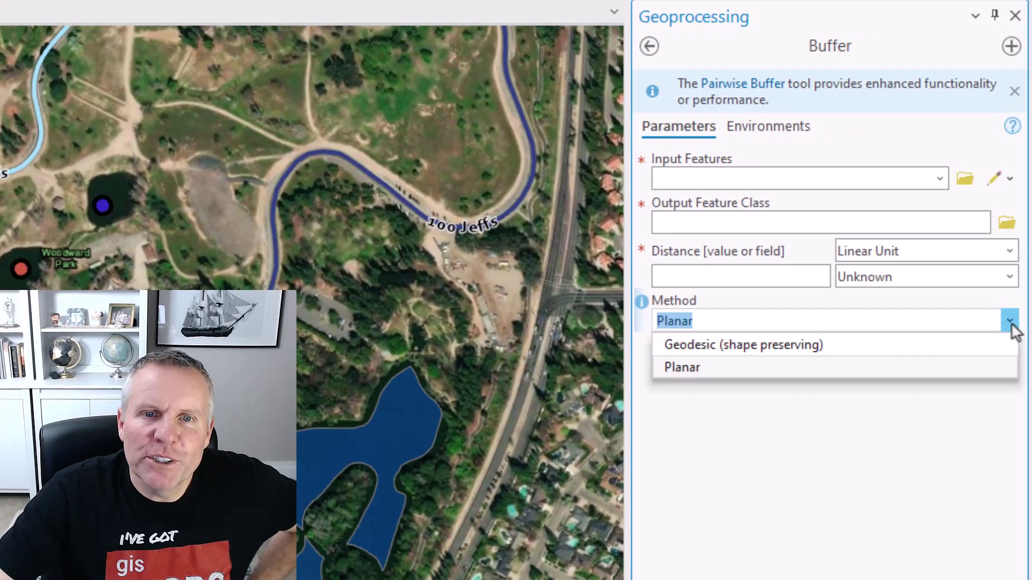
{"action": "left_click", "coordinate": [739, 368]}
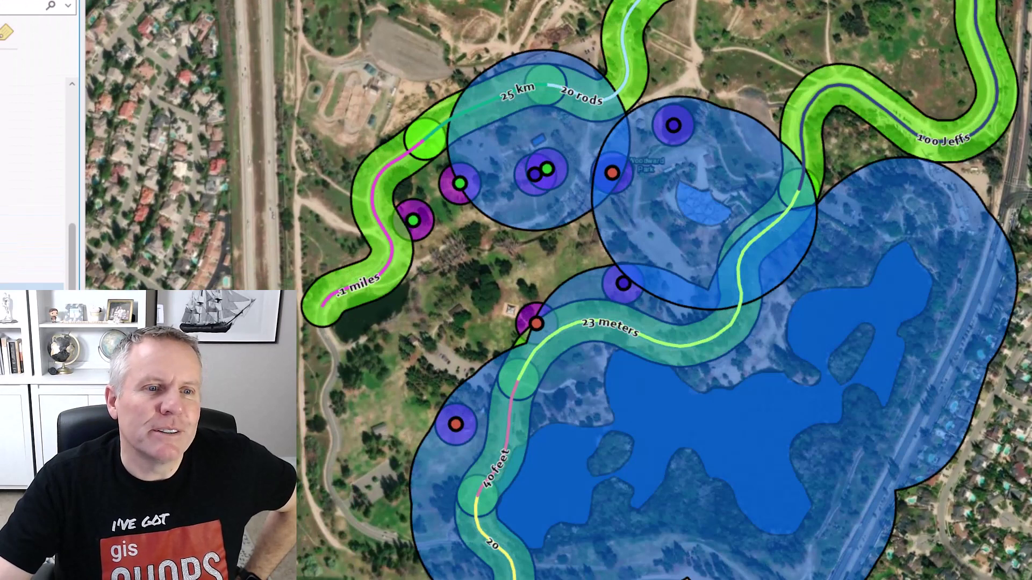
Select individual undissolved polygon, line and point buffers to examine how they overlap, including the two overlapping point buffers below the 25 km line.
{"action": "left_click", "coordinate": [595, 559]}
{"action": "left_click", "coordinate": [648, 239]}
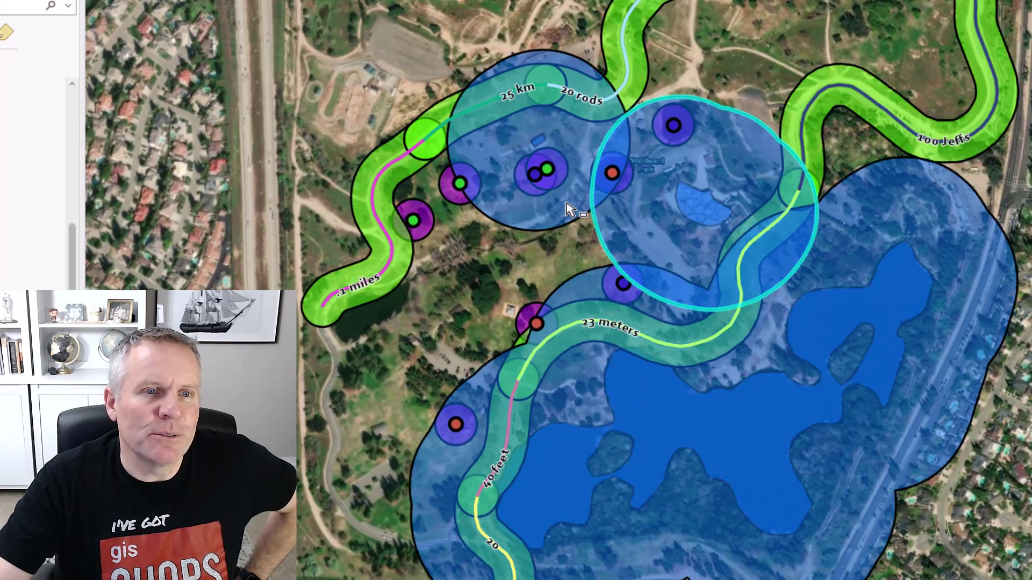
{"action": "left_click", "coordinate": [571, 210]}
{"action": "left_click", "coordinate": [393, 288]}
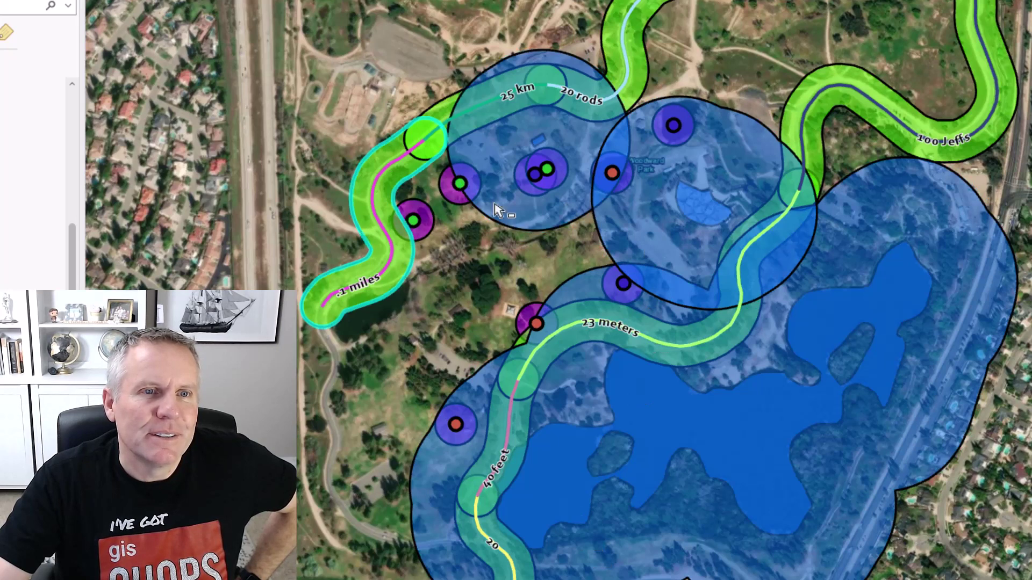
{"action": "left_click", "coordinate": [645, 84]}
{"action": "left_click", "coordinate": [518, 236]}
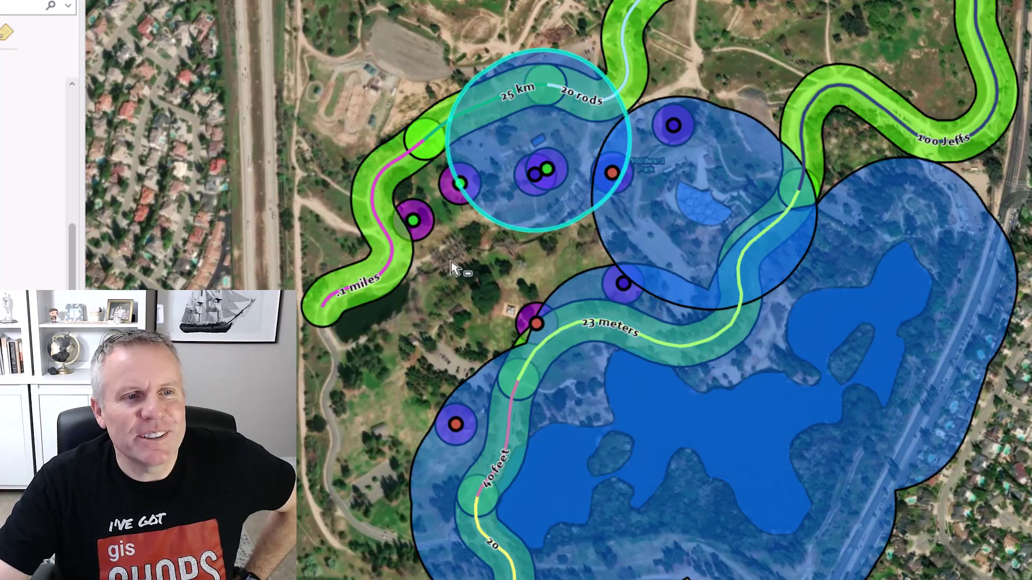
{"action": "left_click", "coordinate": [406, 266]}
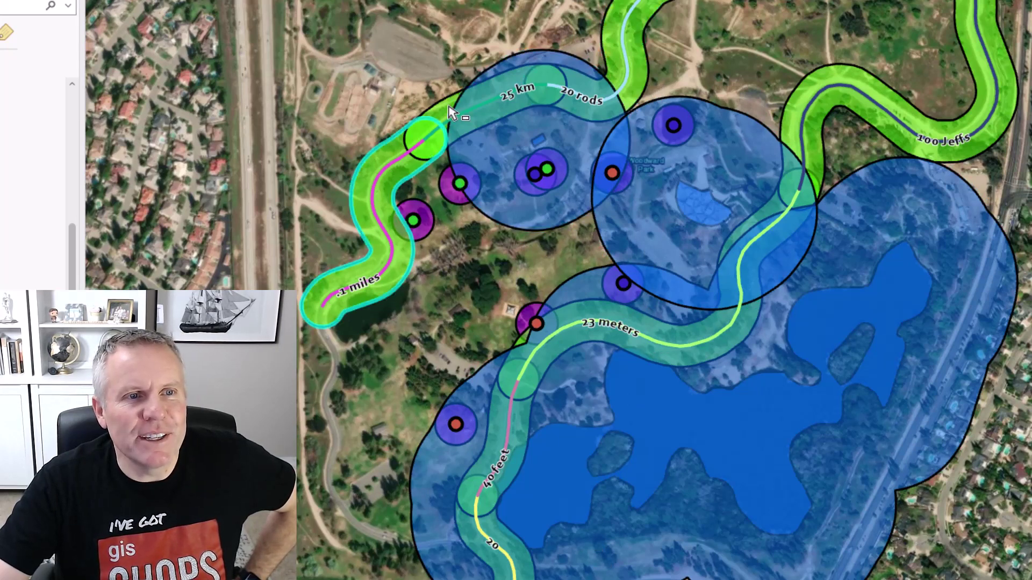
{"action": "left_click", "coordinate": [515, 156]}
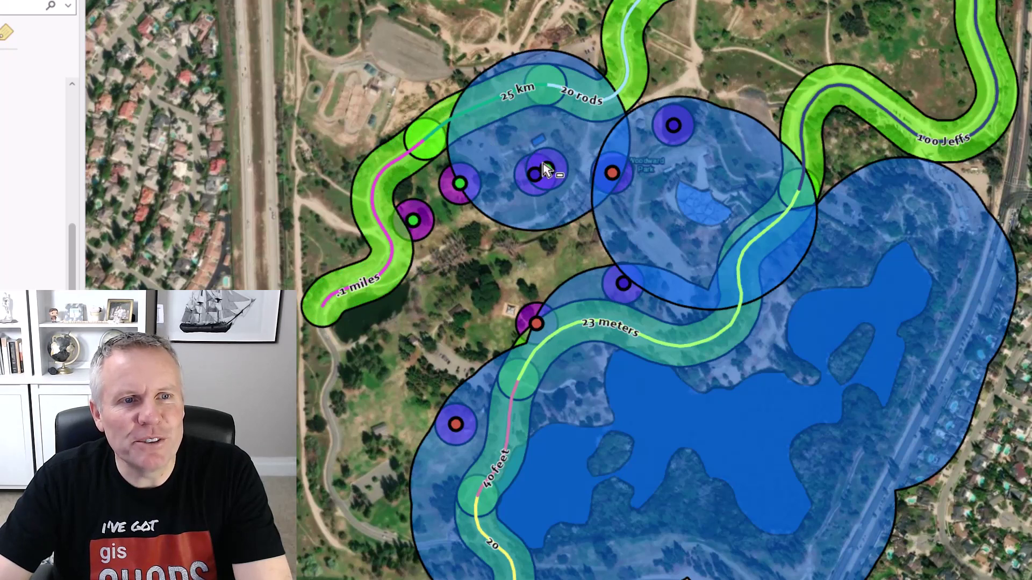
{"action": "left_click", "coordinate": [529, 161]}
{"action": "left_click", "coordinate": [531, 216], "text": "ctrl"}
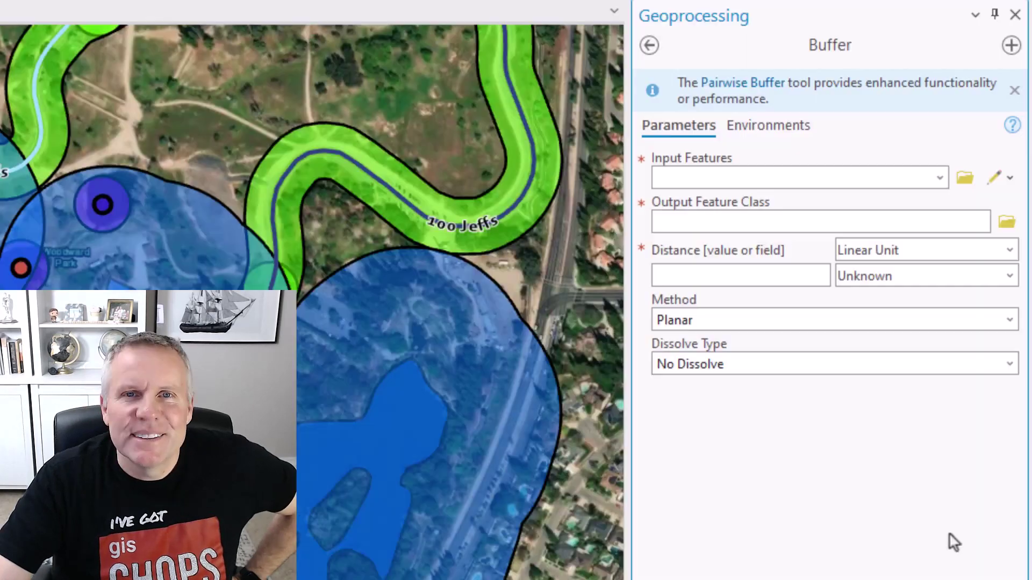
Set the dissolve type to dissolve all output features into a single feature.
{"action": "left_click", "coordinate": [1010, 365]}
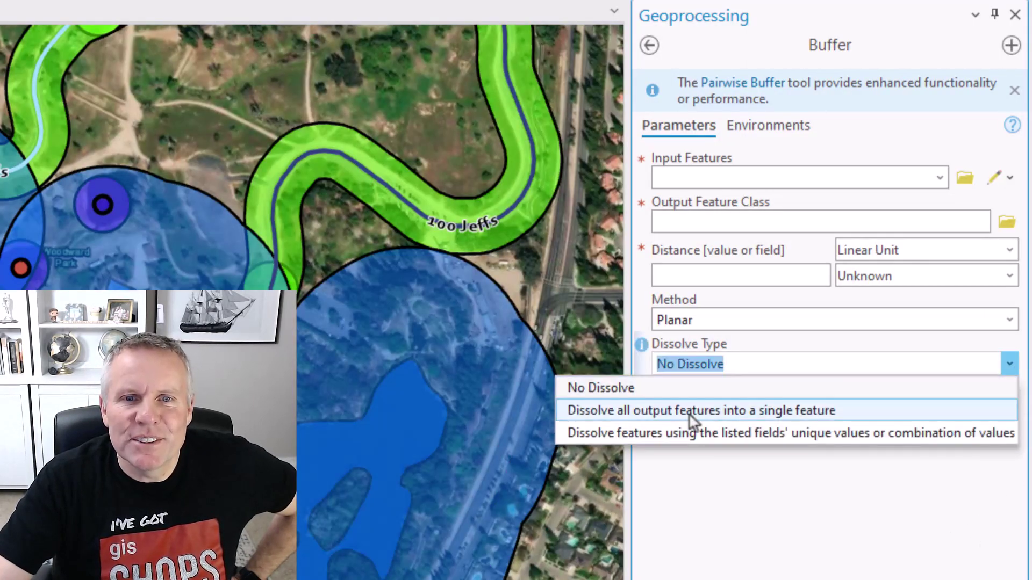
{"action": "left_click", "coordinate": [689, 416]}
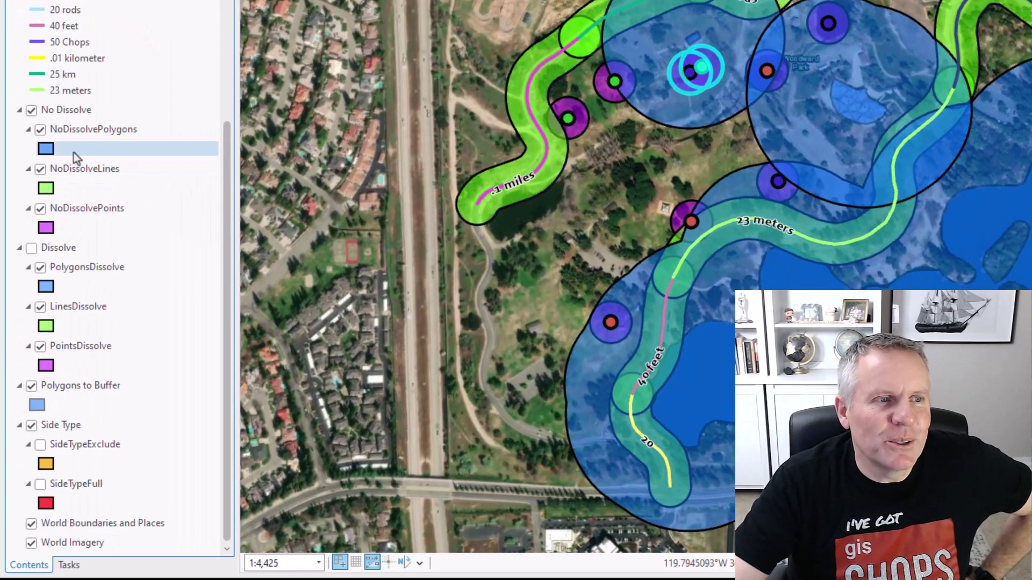
Hide the No Dissolve group so the Dissolve layers show instead, and select the dissolved polygon buffer.
{"action": "left_click", "coordinate": [31, 111]}
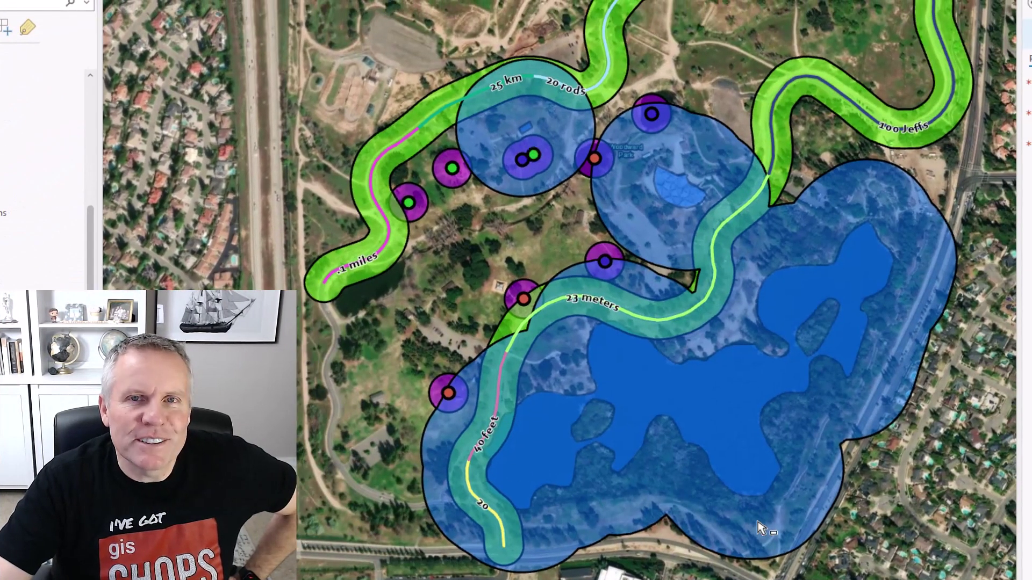
{"action": "left_click", "coordinate": [758, 525]}
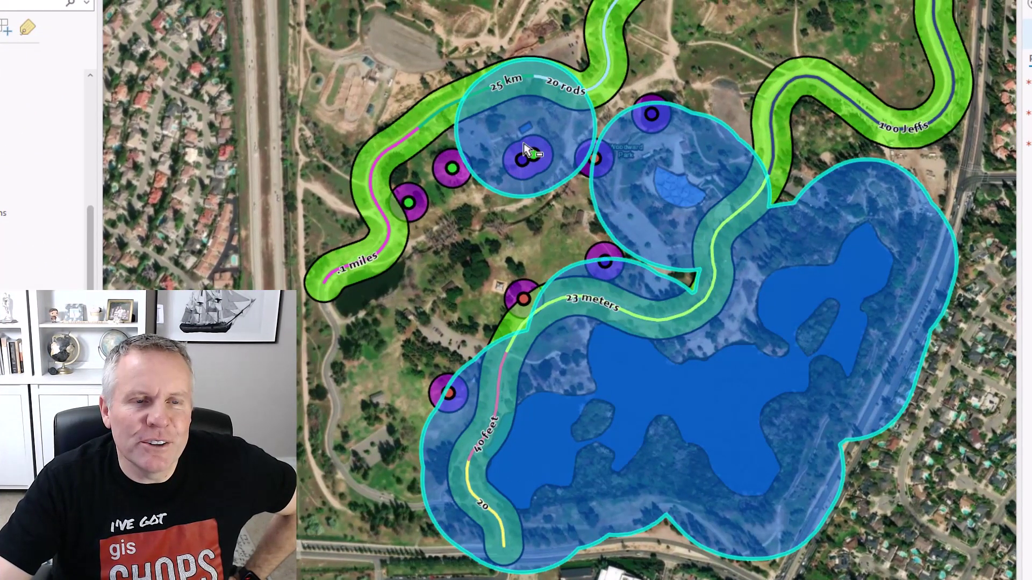
Select the dissolved line buffer and the dissolved point buffer to examine how each behaves, and clear the selection.
{"action": "left_click", "coordinate": [754, 125]}
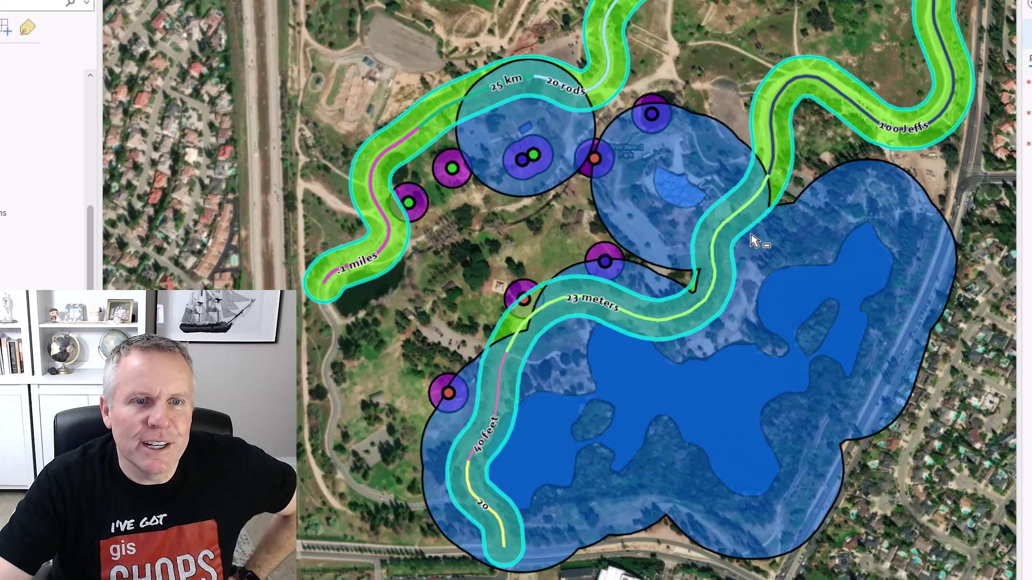
{"action": "left_click", "coordinate": [426, 214]}
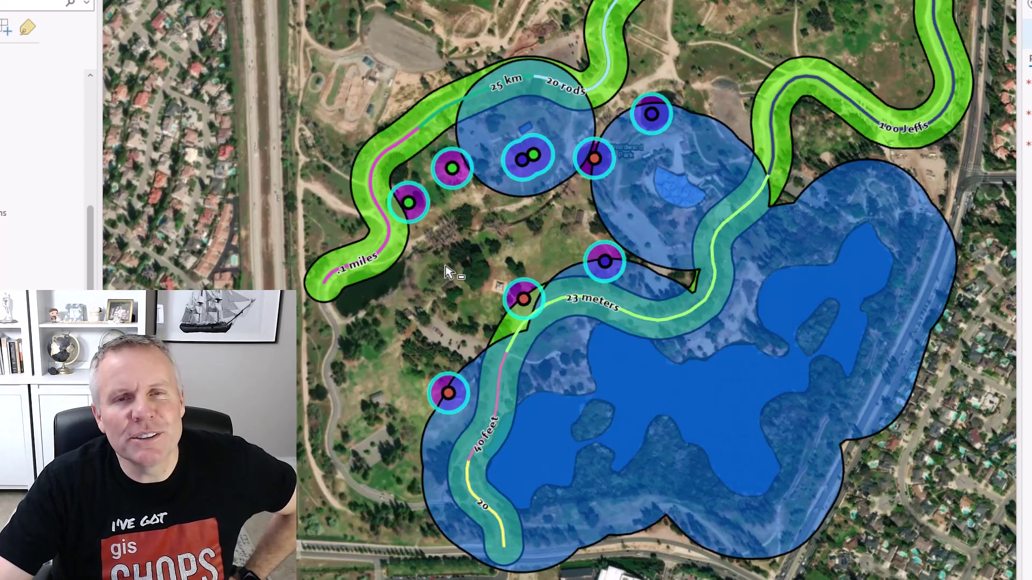
{"action": "left_click", "coordinate": [890, 463]}
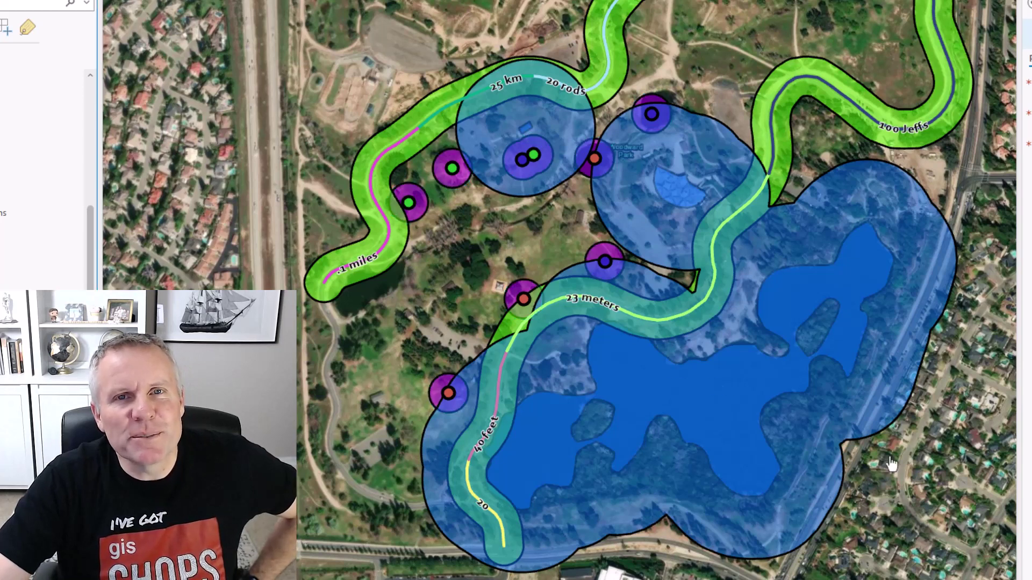
{"action": "left_click", "coordinate": [389, 260]}
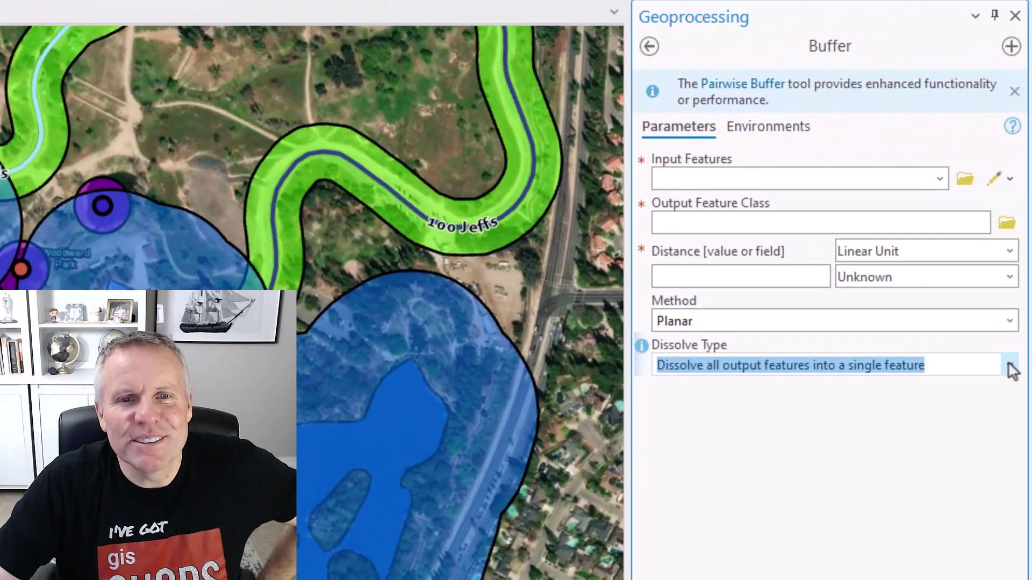
Set the dissolve type to use the listed fields' unique values or combination of values, and open the Points to Buffer attribute table.
{"action": "left_click", "coordinate": [1009, 365]}
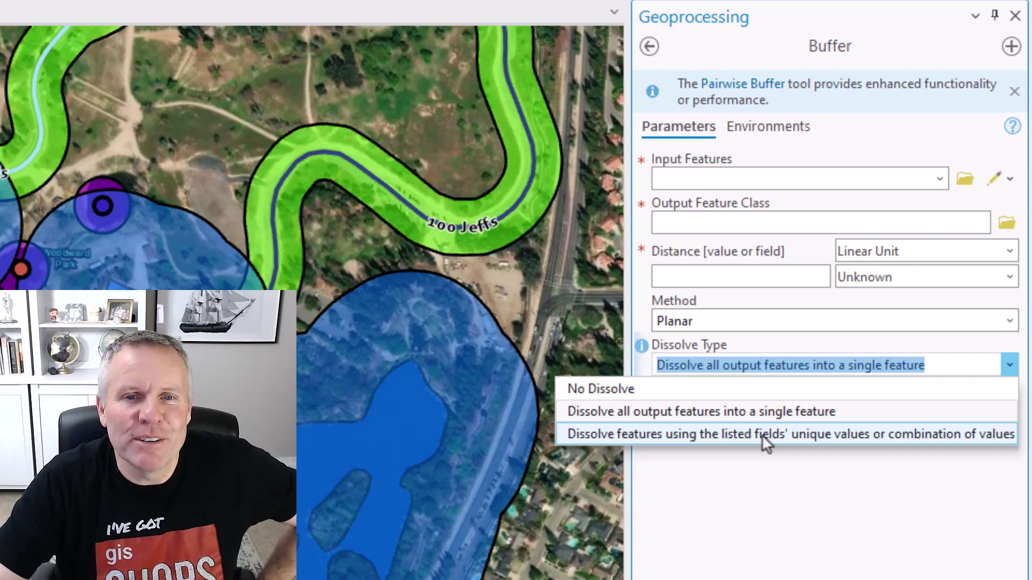
{"action": "left_click", "coordinate": [950, 437]}
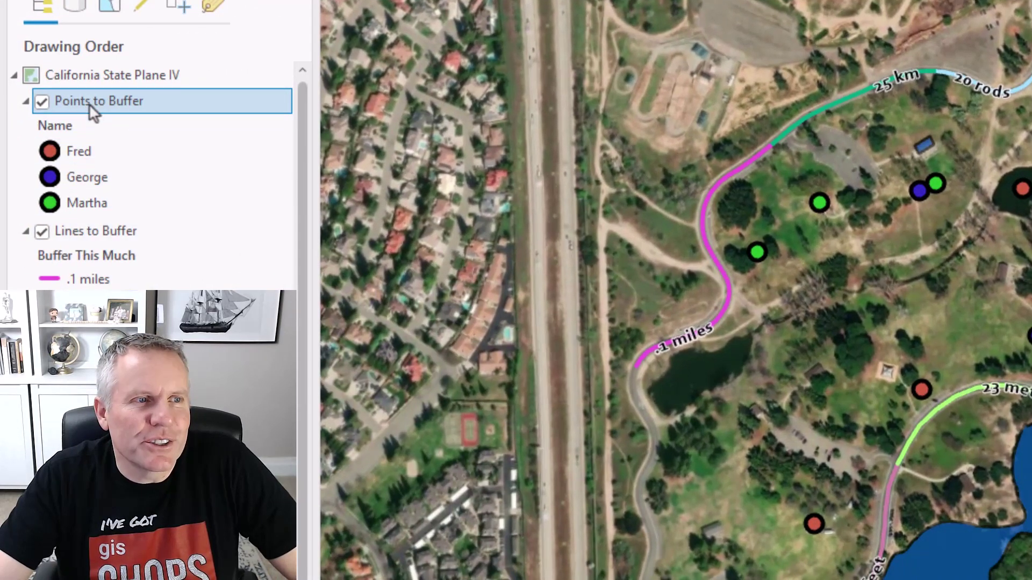
{"action": "right_click", "coordinate": [89, 103]}
{"action": "left_click", "coordinate": [167, 203]}
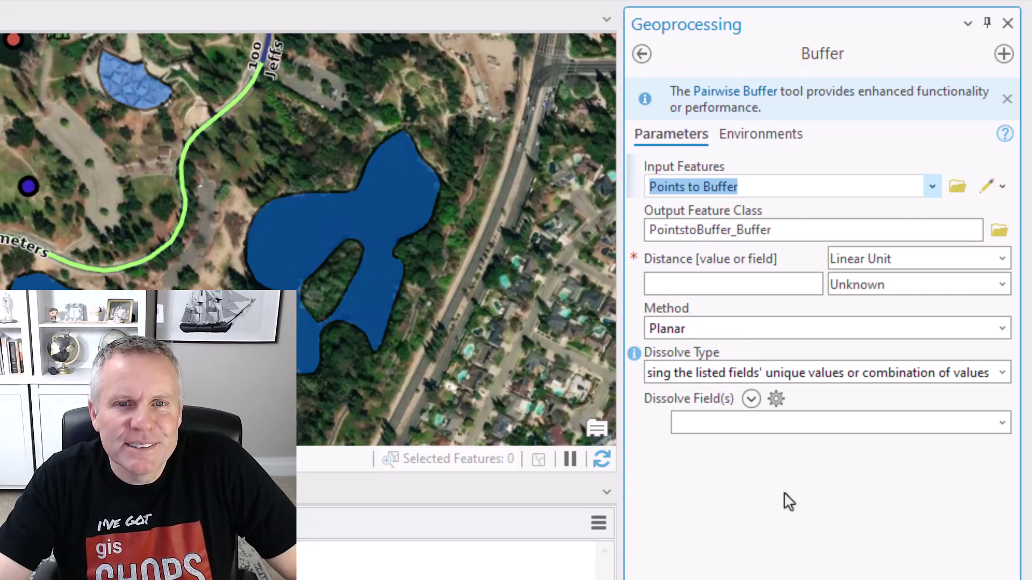
Set the buffer distance to 100 US Survey Feet and keep the dissolve type that uses the listed fields' unique values.
{"action": "type", "text": "00"}
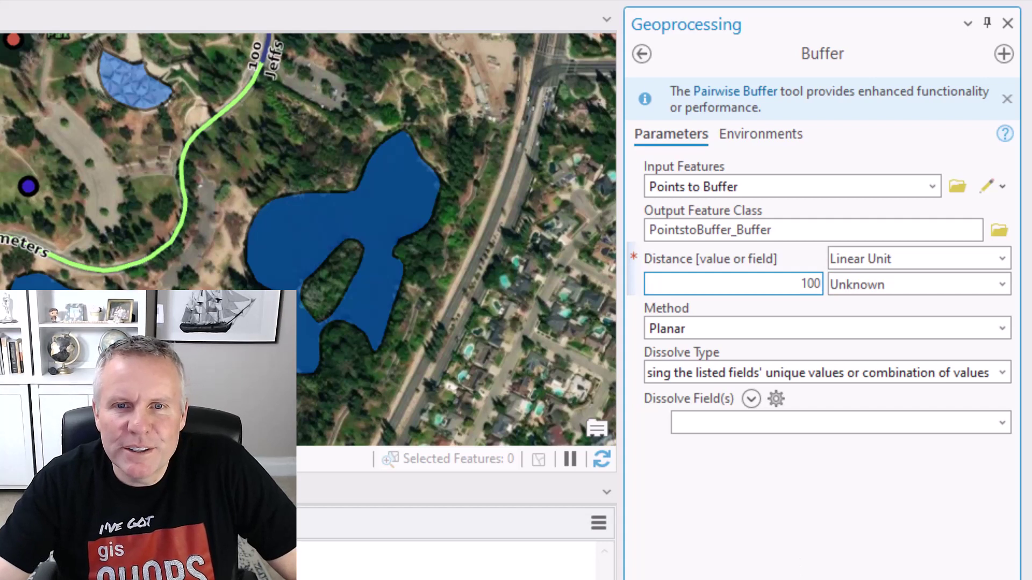
{"action": "left_click", "coordinate": [828, 569]}
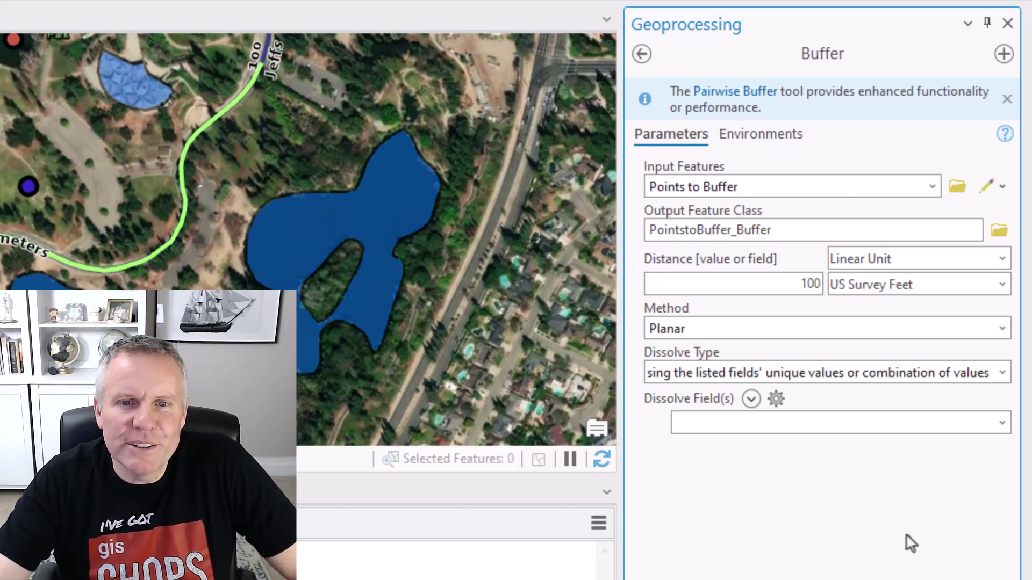
{"action": "left_click", "coordinate": [1001, 373]}
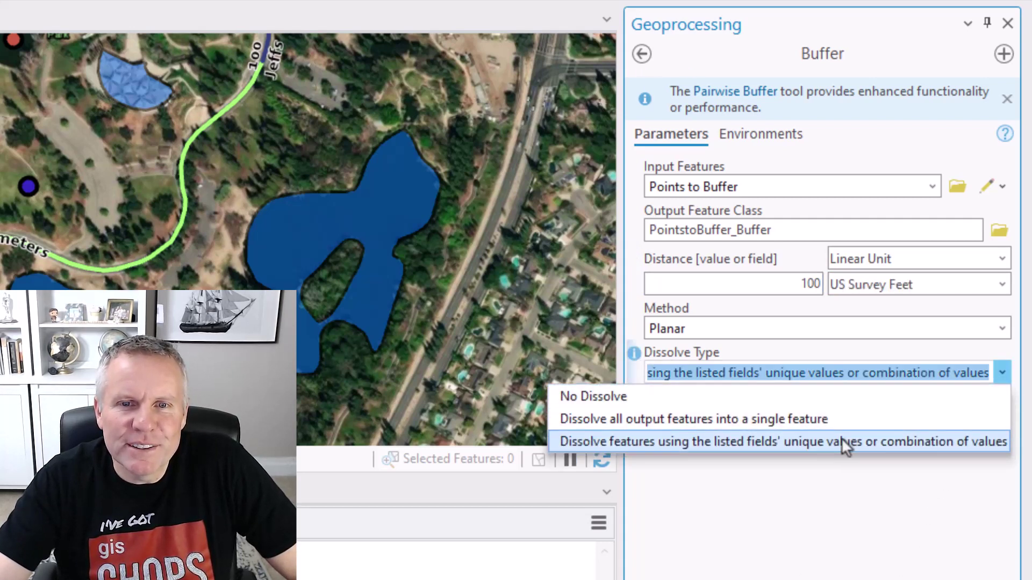
{"action": "left_click", "coordinate": [825, 437]}
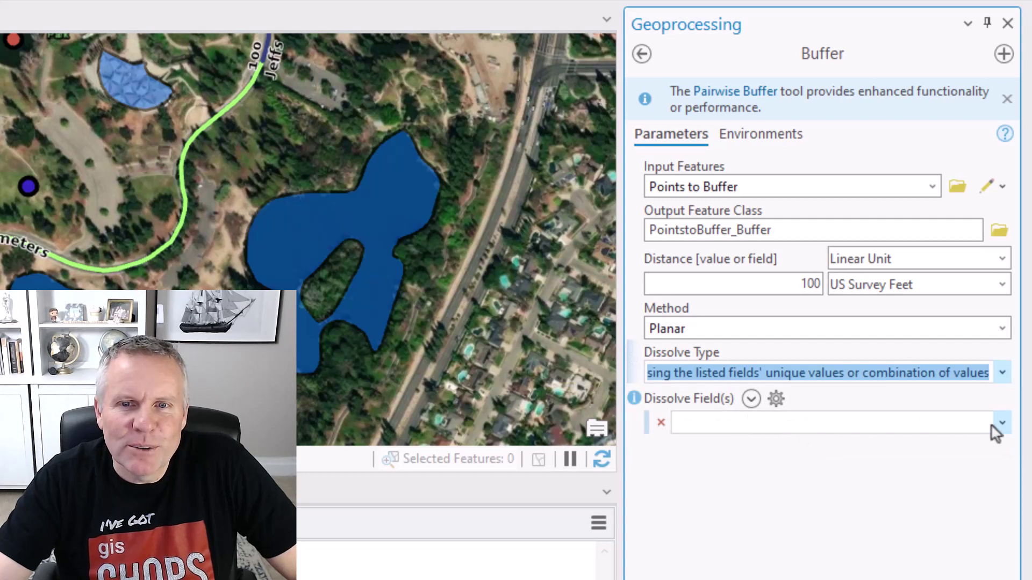
Choose Name and Type as the dissolve fields and run the Buffer tool on Points to Buffer.
{"action": "left_click", "coordinate": [1001, 424]}
{"action": "left_click", "coordinate": [799, 466]}
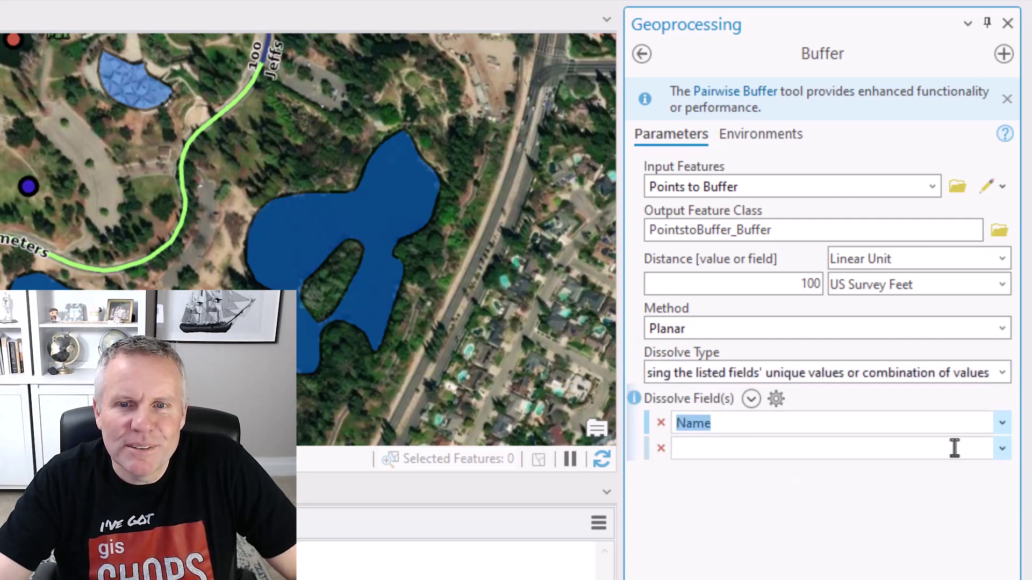
{"action": "left_click", "coordinate": [1002, 448]}
{"action": "left_click", "coordinate": [777, 517]}
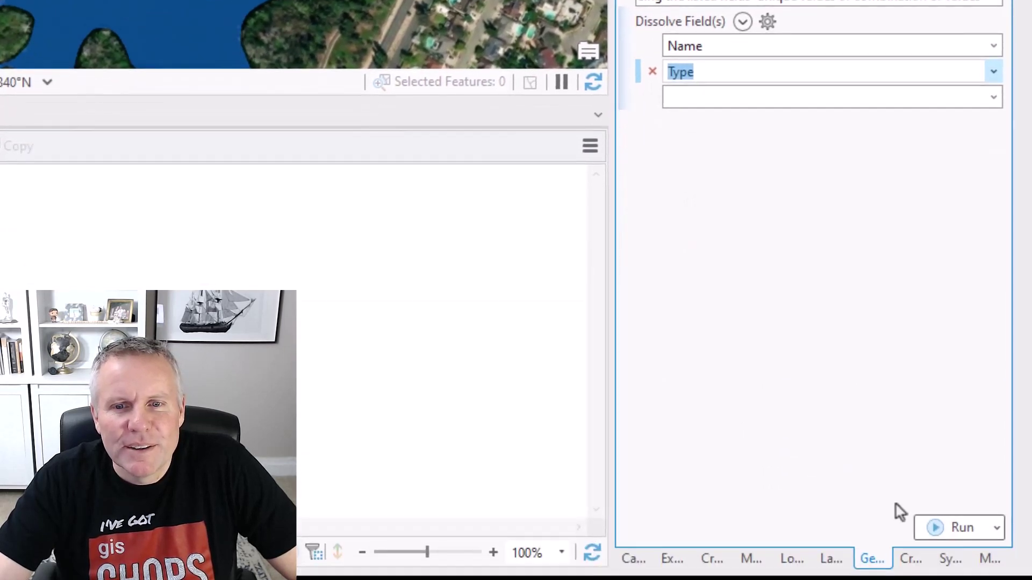
{"action": "left_click", "coordinate": [932, 528]}
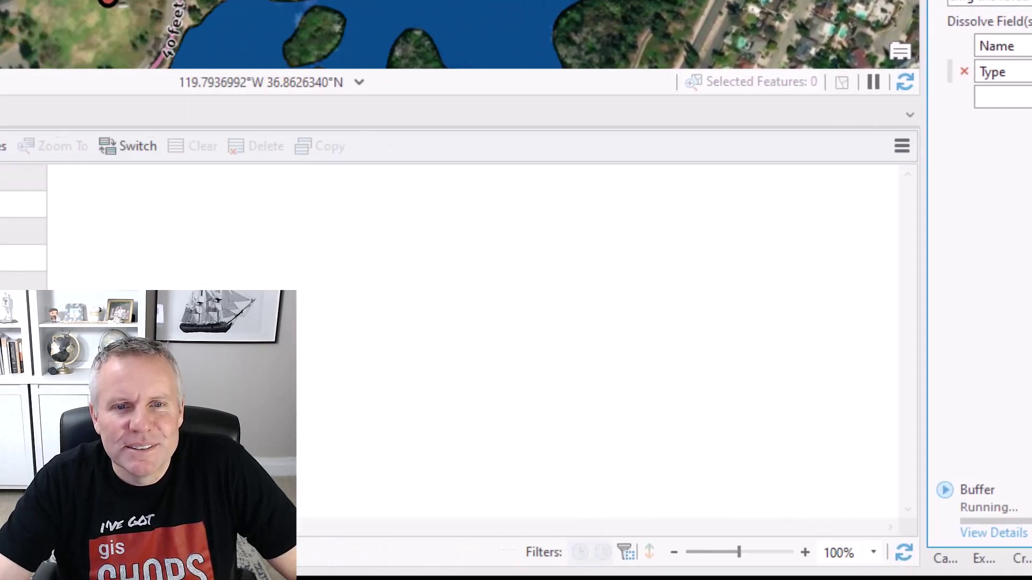
Select the buffer around the green point nearest the .1 miles line and inspect its Name and Type attributes.
{"action": "left_click", "coordinate": [150, 115]}
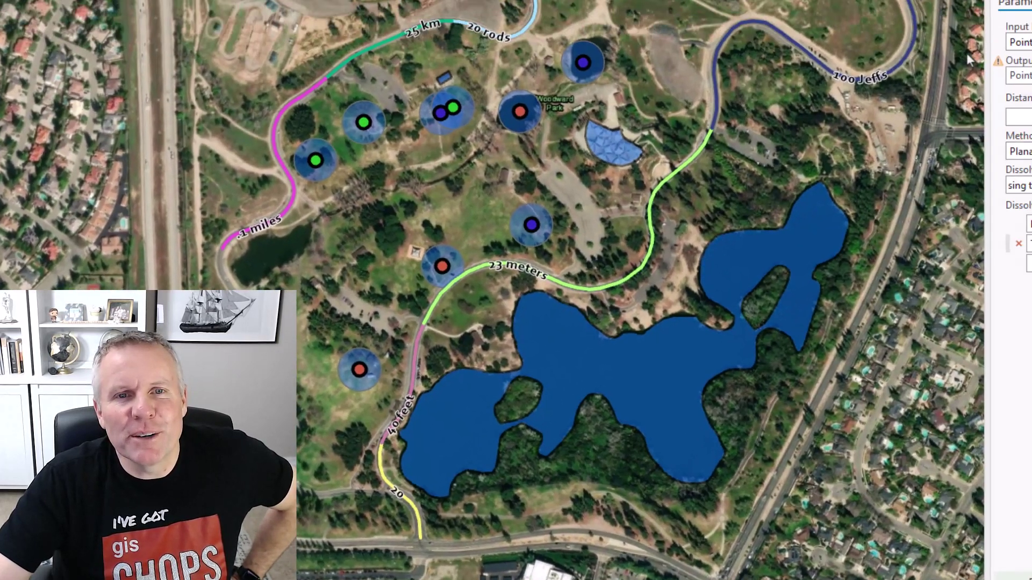
{"action": "left_click", "coordinate": [875, 45]}
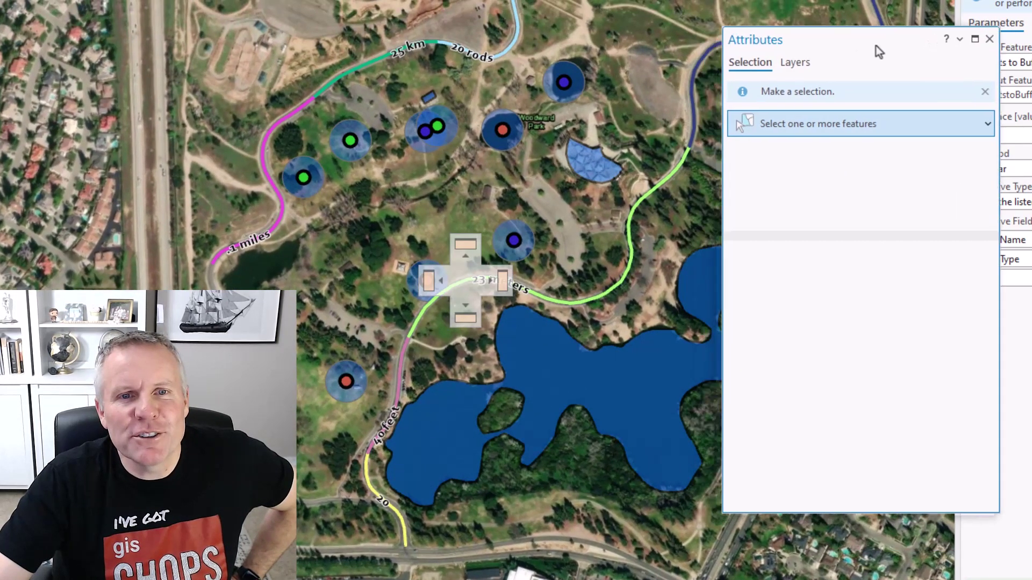
{"action": "left_click", "coordinate": [314, 194]}
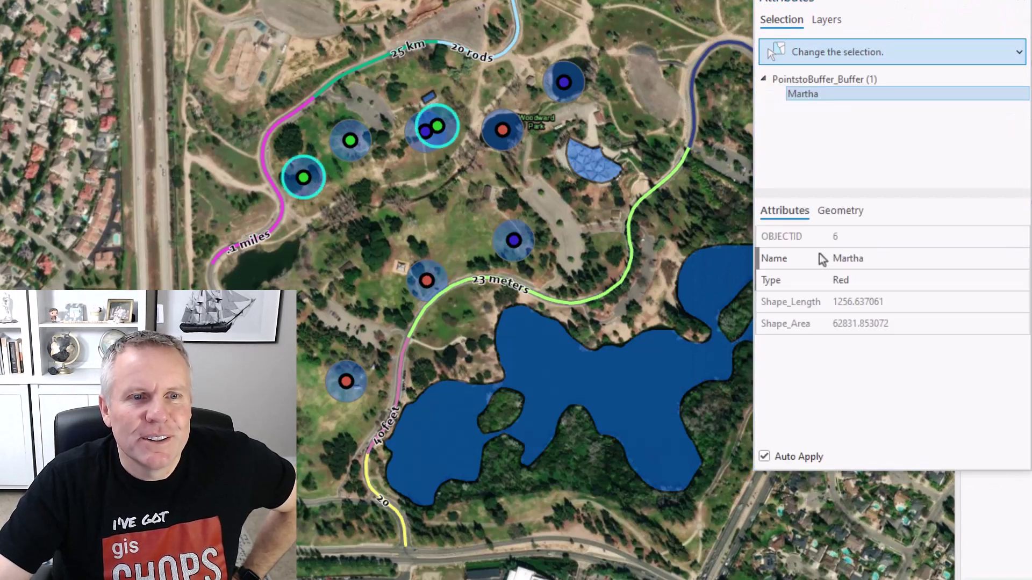
{"action": "left_click", "coordinate": [877, 279]}
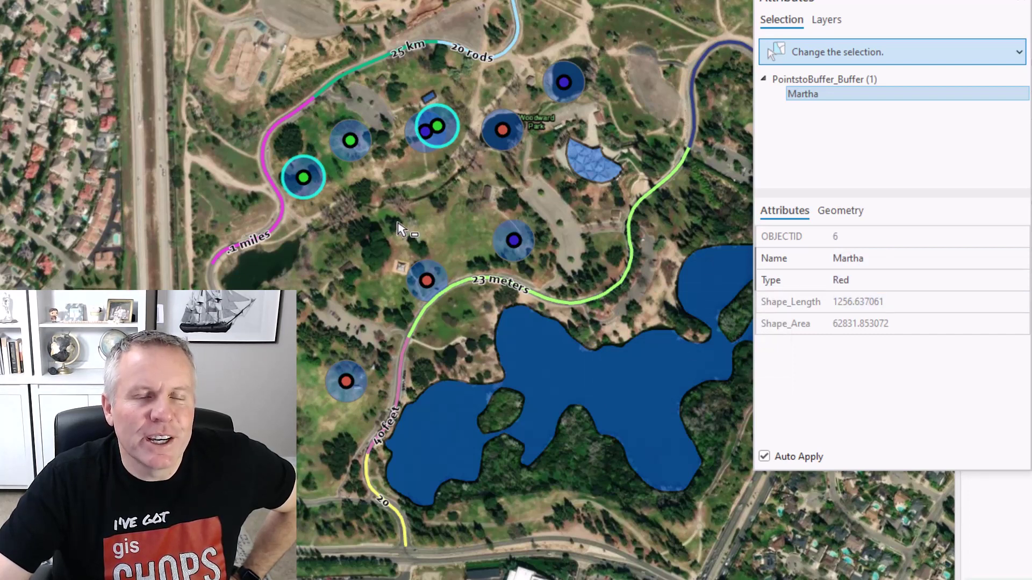
Select the other green, blue and red point buffers to compare their Name and Type attributes, and move the Attributes window out of the way.
{"action": "left_click", "coordinate": [363, 153]}
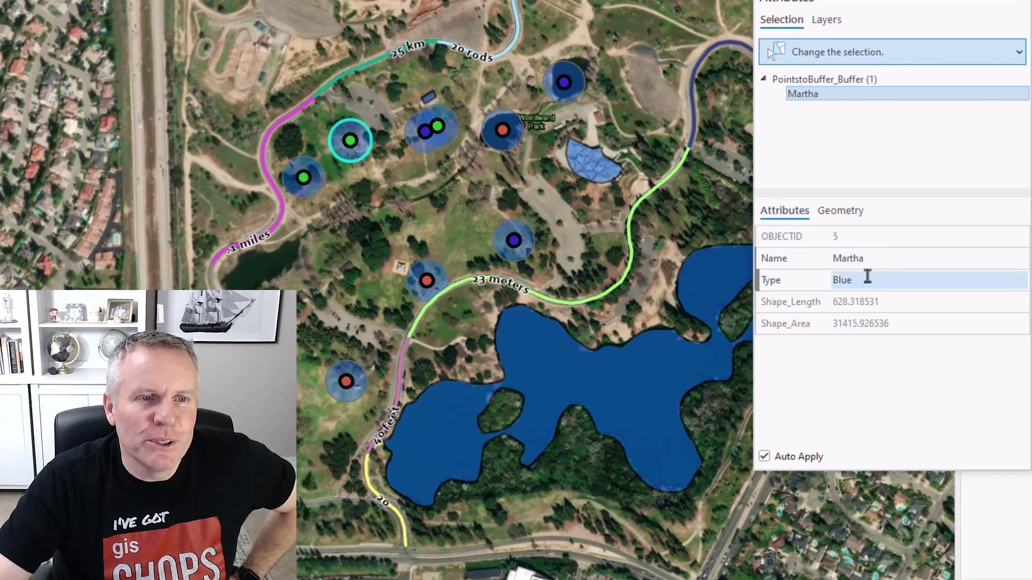
{"action": "left_click", "coordinate": [428, 155]}
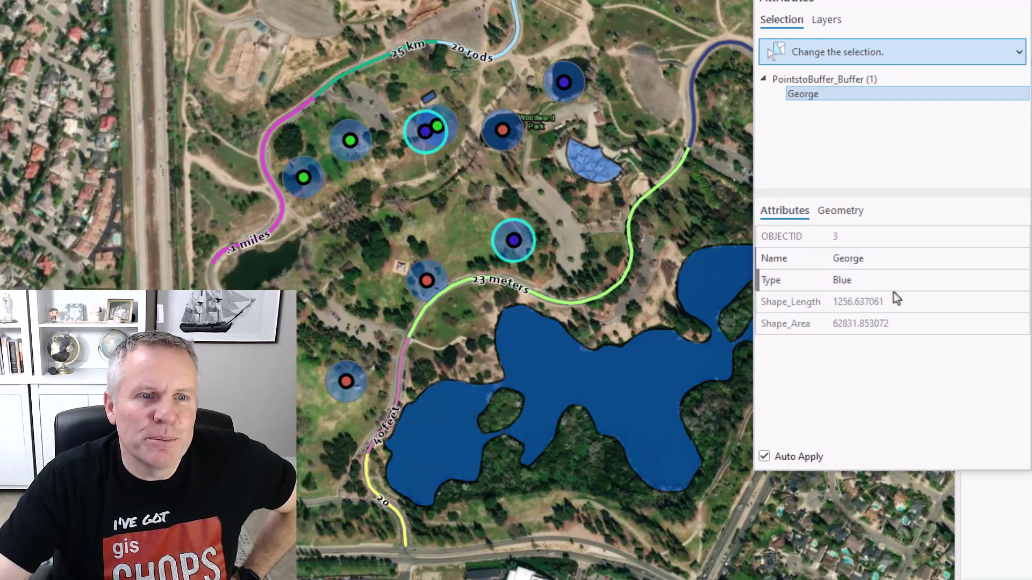
{"action": "left_click", "coordinate": [358, 384]}
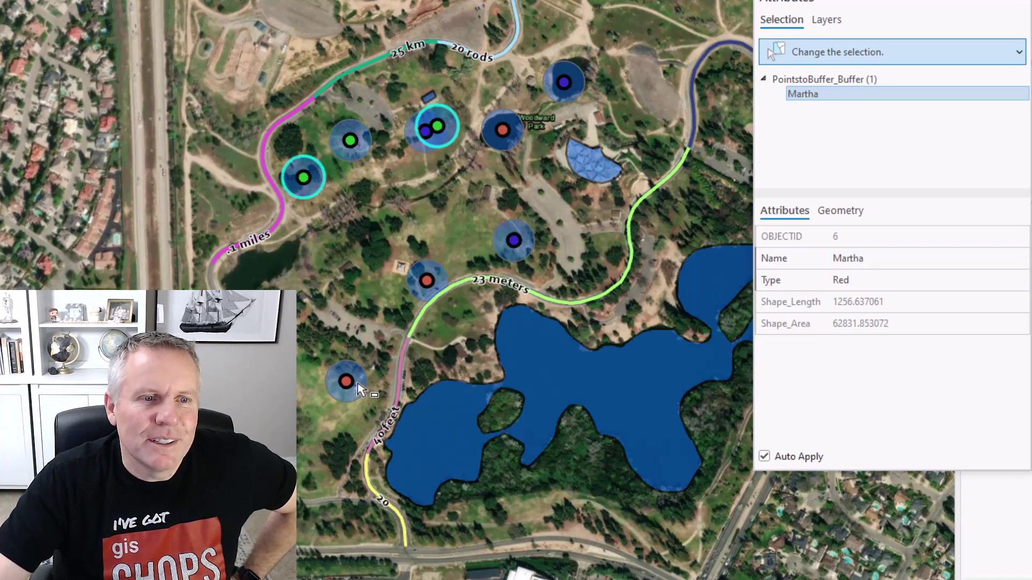
{"action": "left_click", "coordinate": [358, 388]}
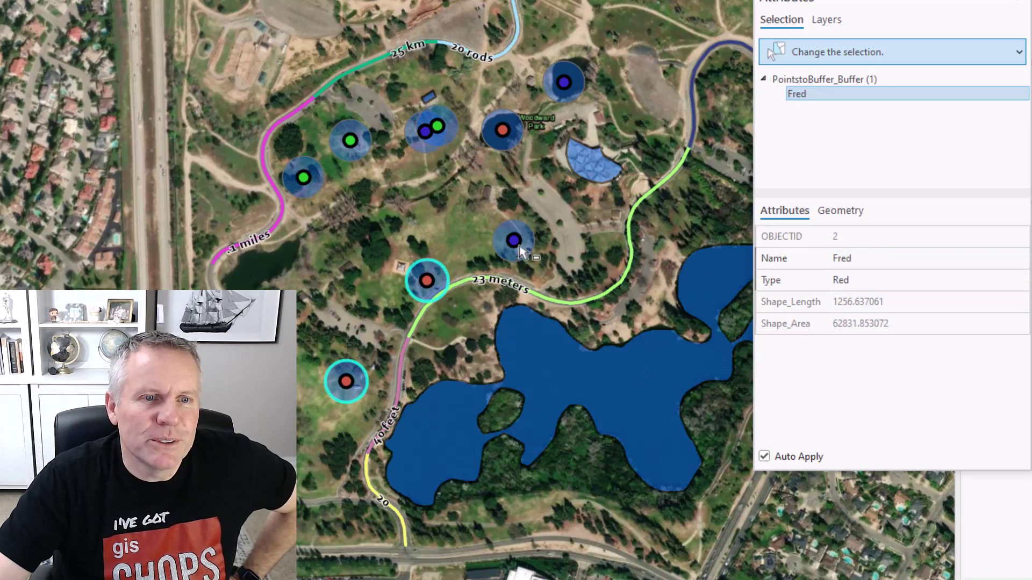
{"action": "left_click", "coordinate": [515, 148]}
{"action": "left_click", "coordinate": [513, 143]}
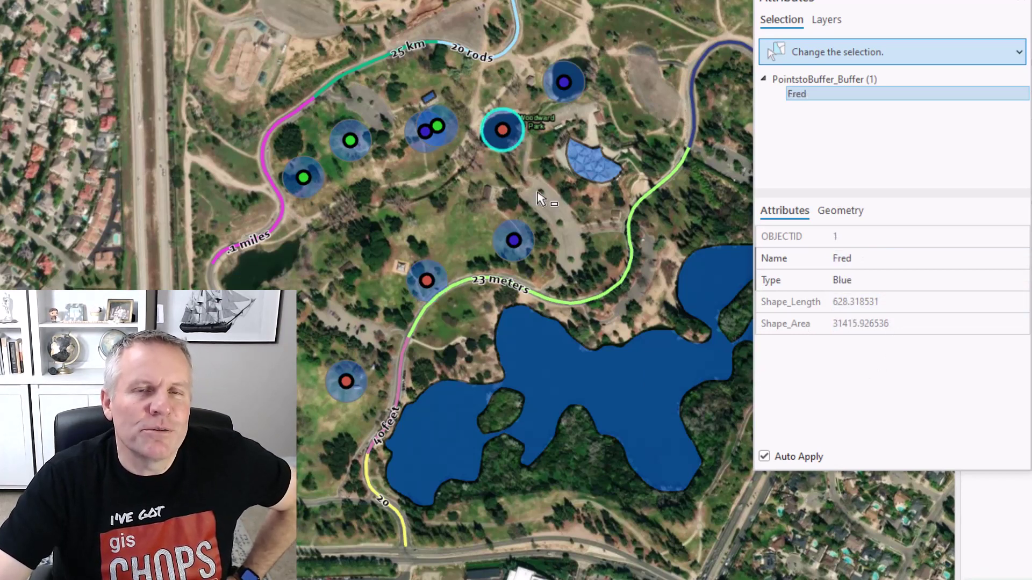
{"action": "left_click_drag", "start_coordinate": [884, 1], "coordinate": [950, 21]}
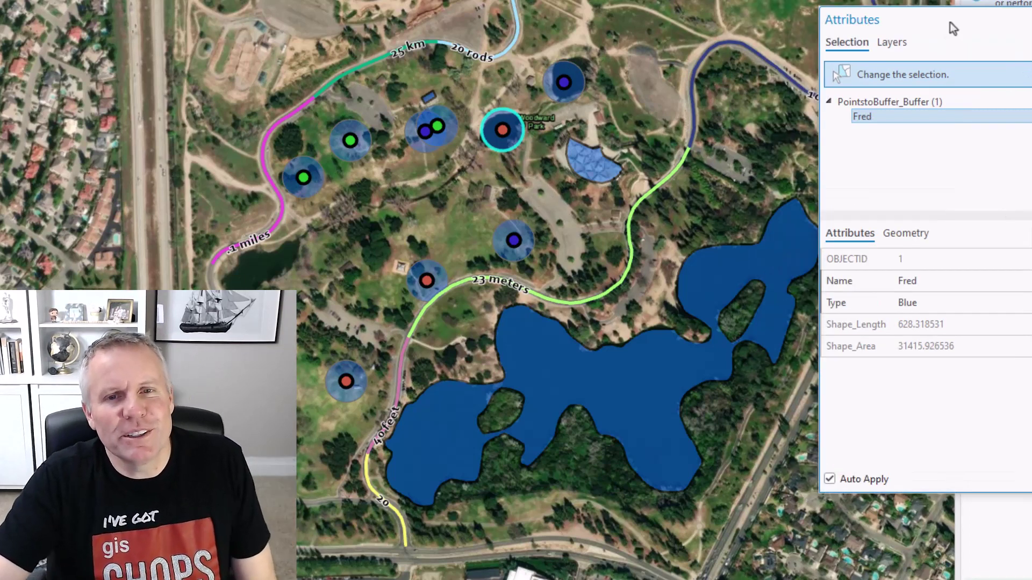
{"action": "double_click", "coordinate": [950, 22]}
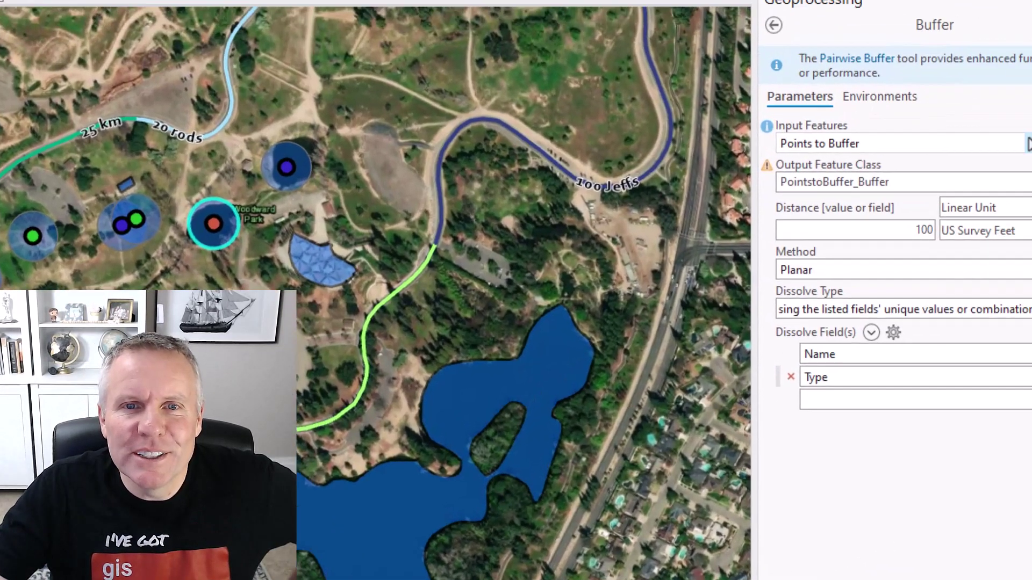
Change the Buffer input features to Polygons to Buffer and set the dissolve type to No Dissolve.
{"action": "left_click", "coordinate": [1022, 141]}
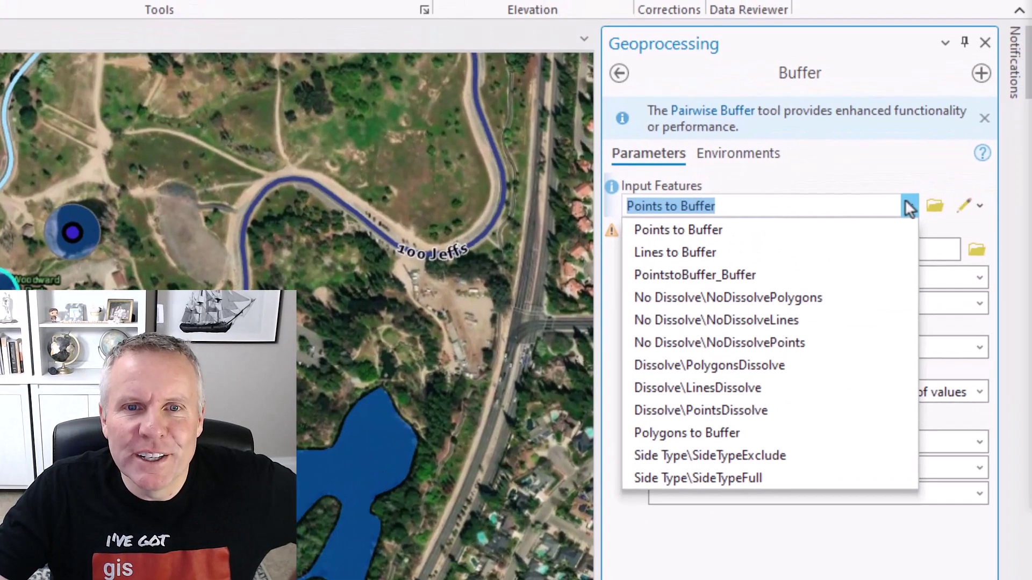
{"action": "left_click", "coordinate": [721, 432]}
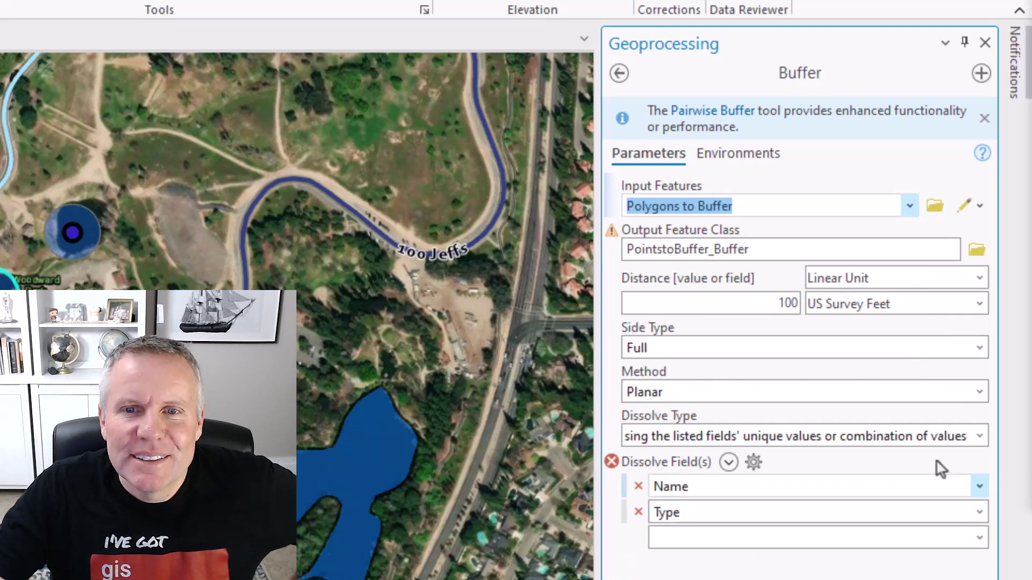
{"action": "left_click", "coordinate": [979, 436]}
{"action": "left_click", "coordinate": [866, 460]}
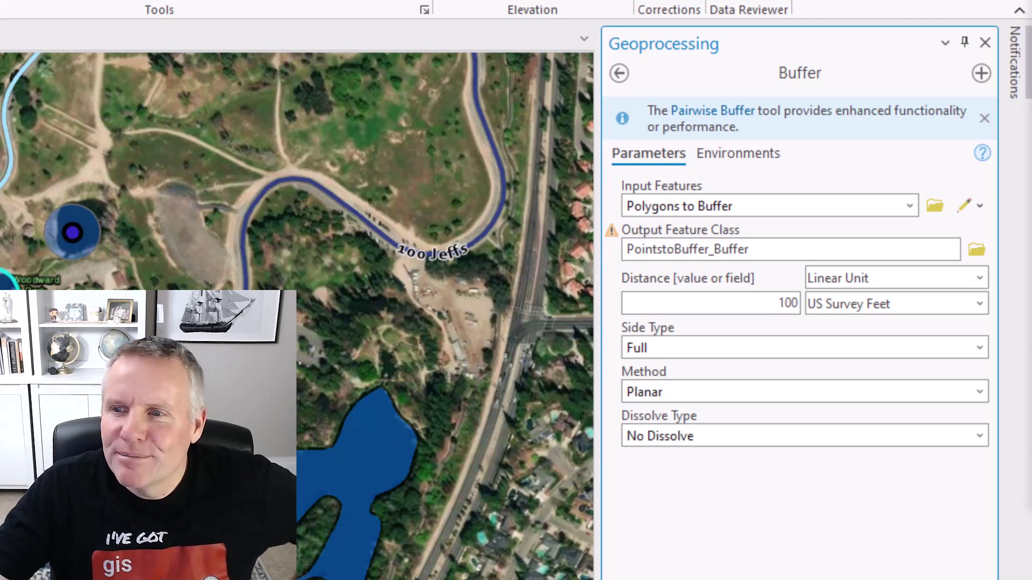
Review the side type options, hiding the PointstoBuffer_Buffer layer and examining the example buffer ring around the lake shoreline.
{"action": "left_click", "coordinate": [986, 346]}
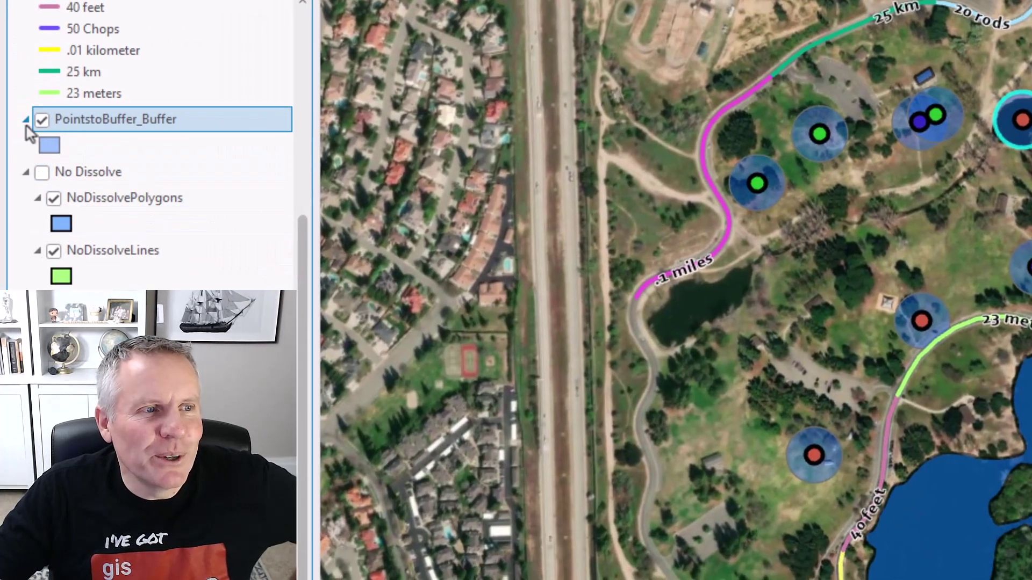
{"action": "left_click", "coordinate": [40, 121]}
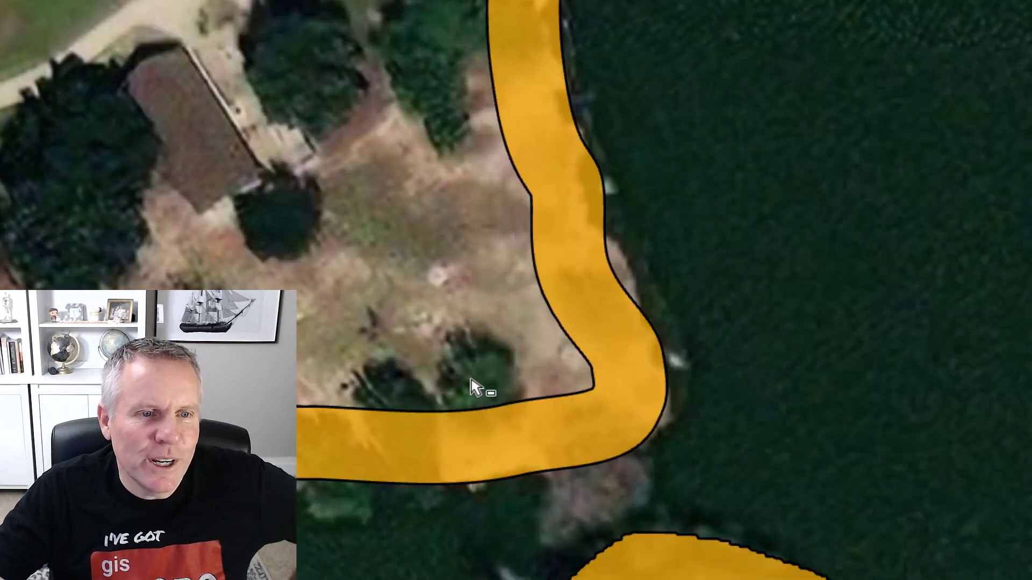
{"action": "scroll", "coordinate": [699, 505], "scroll_direction": "down", "scroll_amount": 3}
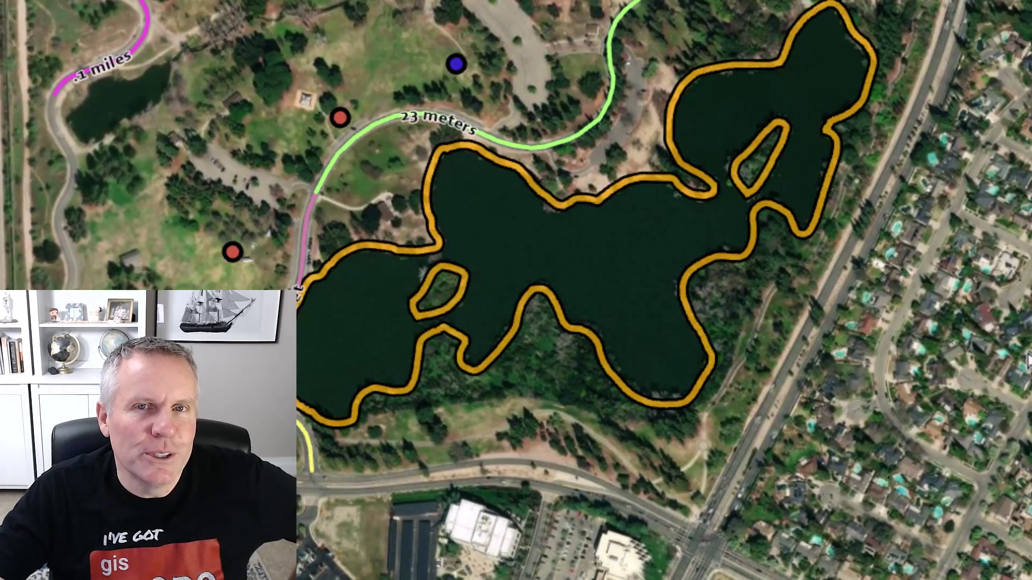
{"action": "left_click", "coordinate": [549, 200]}
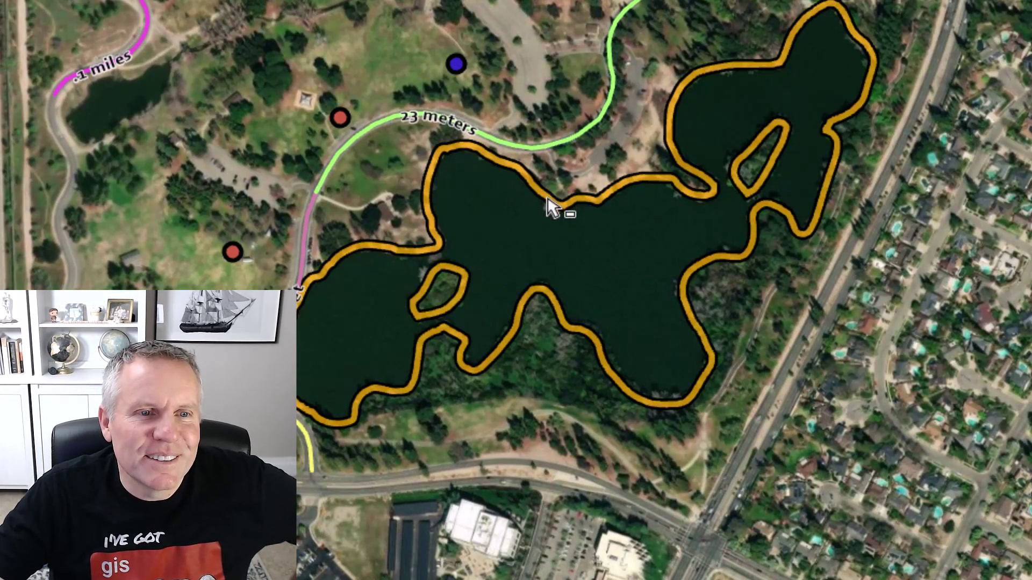